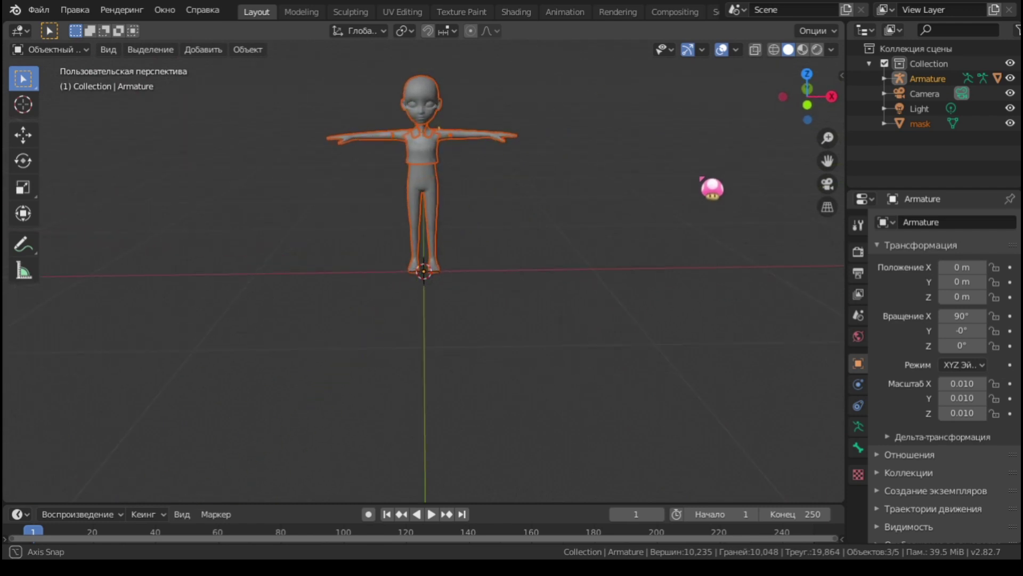
Select the TOP_625 shirt mesh on the character and open it for UV editing
{"action": "left_click_drag", "start_coordinate": [504, 170], "coordinate": [532, 256]}
{"action": "scroll", "coordinate": [519, 225], "scroll_direction": "up", "scroll_amount": 1}
{"action": "scroll", "coordinate": [533, 229], "scroll_direction": "up", "scroll_amount": 3}
{"action": "scroll", "coordinate": [533, 256], "scroll_direction": "up", "scroll_amount": 2}
{"action": "left_click", "coordinate": [469, 210]}
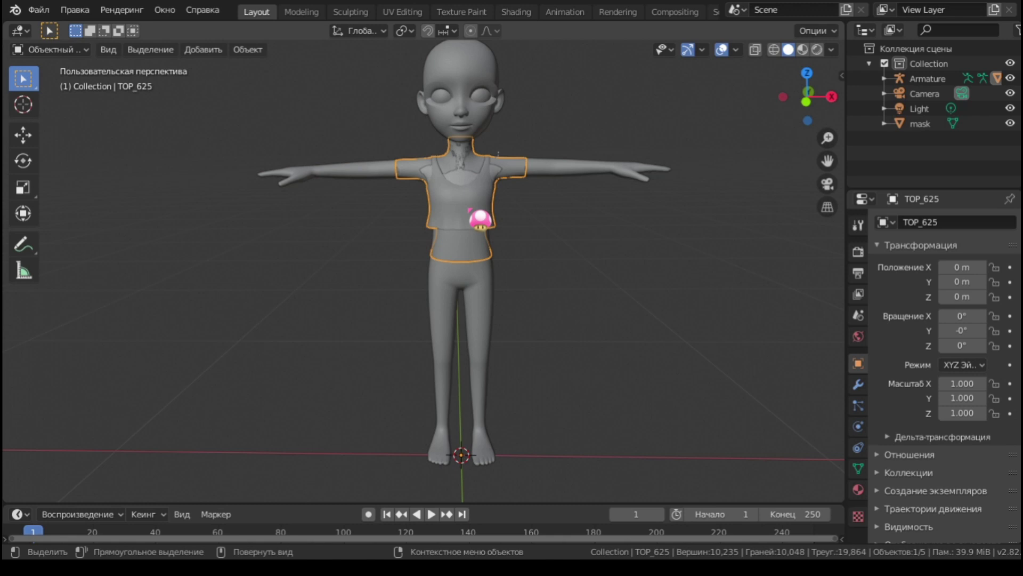
{"action": "left_click", "coordinate": [411, 23]}
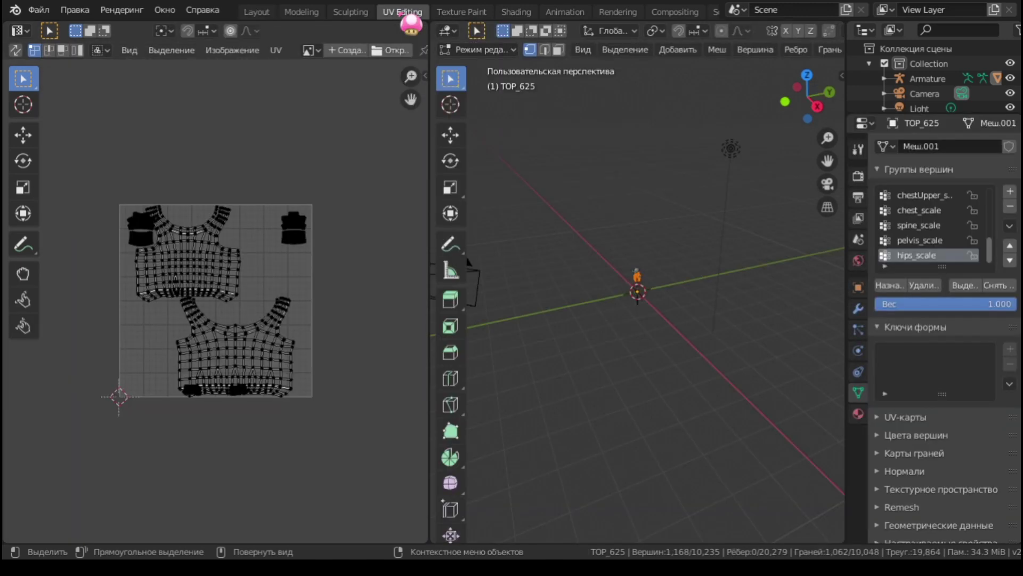
Export the UV layout of the TOP_625 shirt with its rearranged islands
{"action": "scroll", "coordinate": [290, 260], "scroll_direction": "up", "scroll_amount": 1}
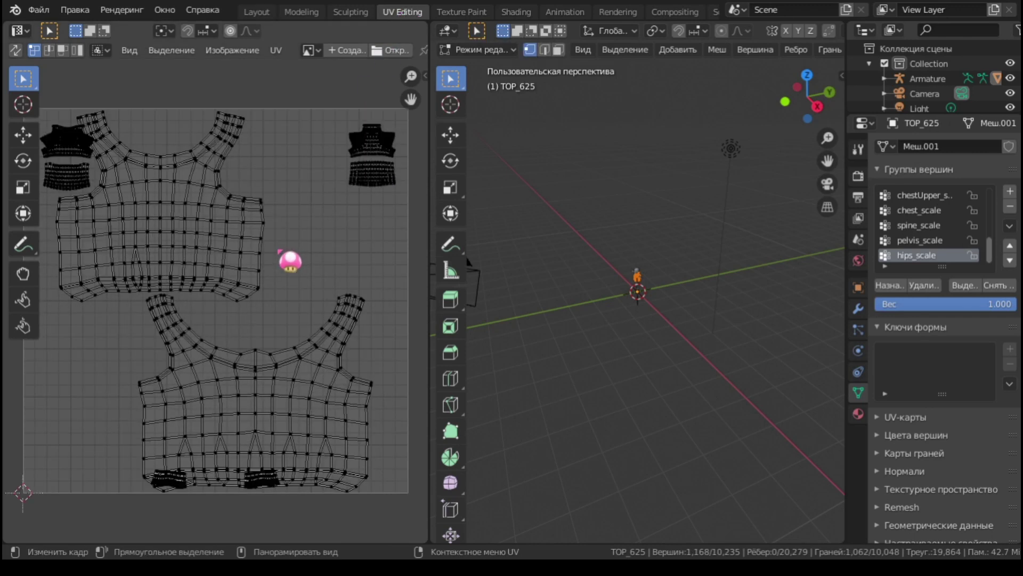
{"action": "scroll", "coordinate": [290, 260], "scroll_direction": "up", "scroll_amount": 2}
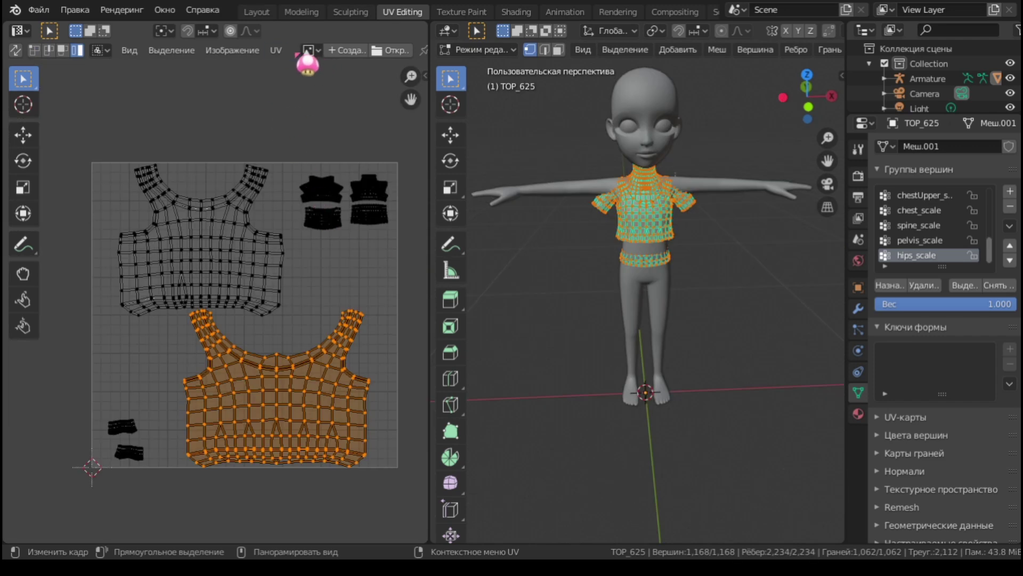
{"action": "left_click", "coordinate": [282, 52]}
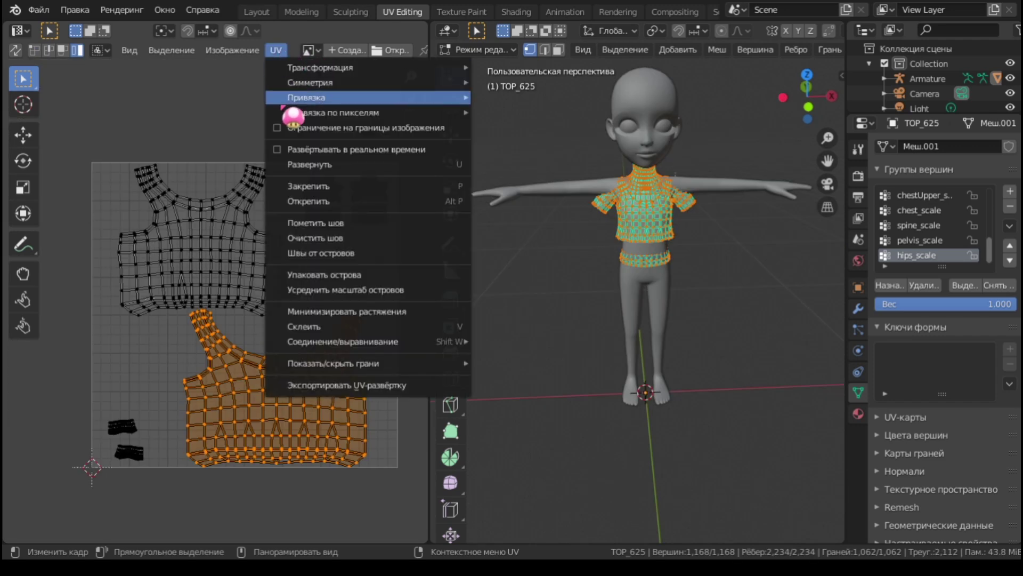
{"action": "left_click", "coordinate": [347, 386]}
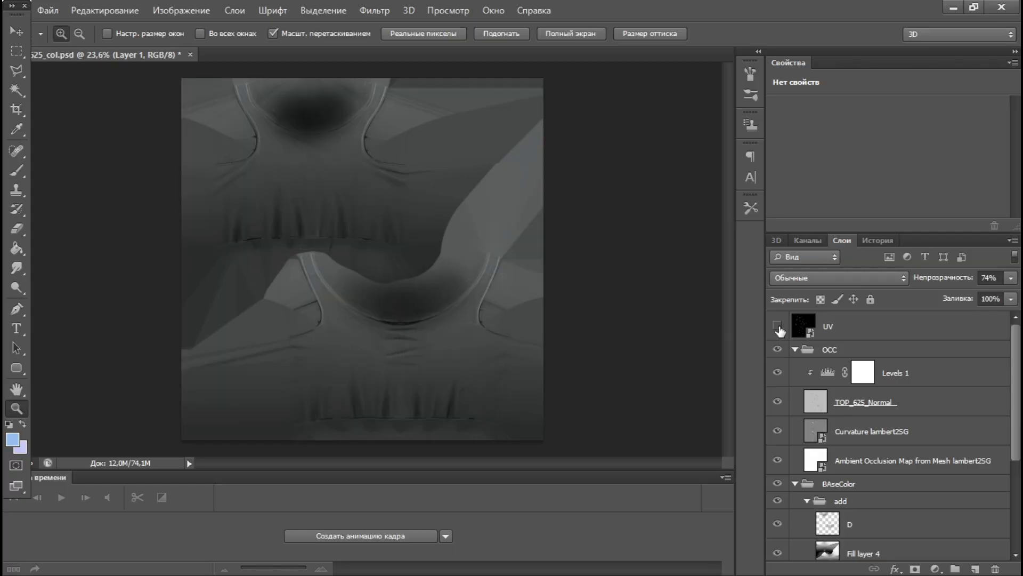
Switch to Photoshop, toggle the UV layer in 625_col.psd and show the Слой 4 layer in the gradient document
{"action": "scroll", "coordinate": [888, 435], "scroll_direction": "down", "scroll_amount": 5}
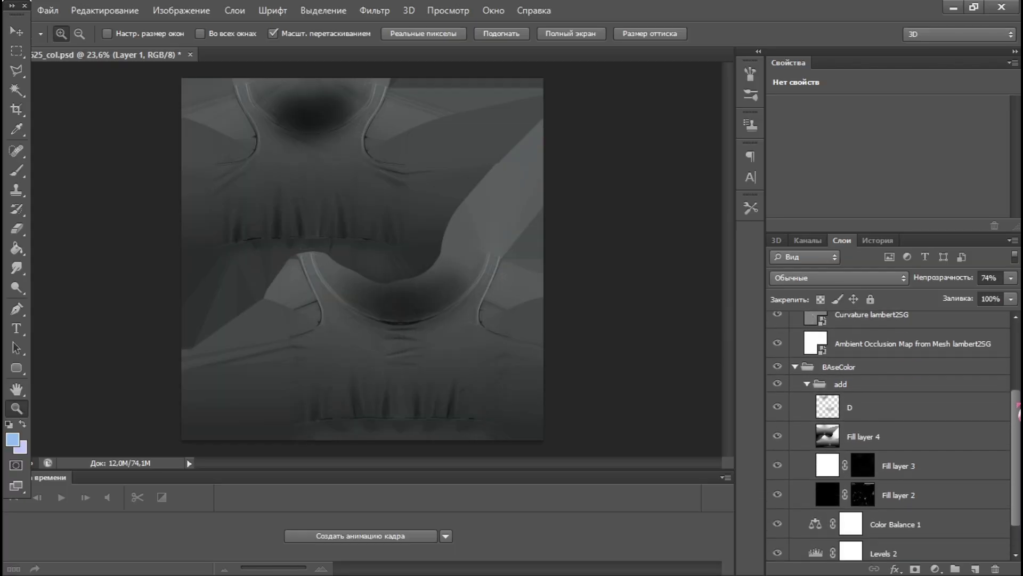
{"action": "scroll", "coordinate": [889, 435], "scroll_direction": "up", "scroll_amount": 5}
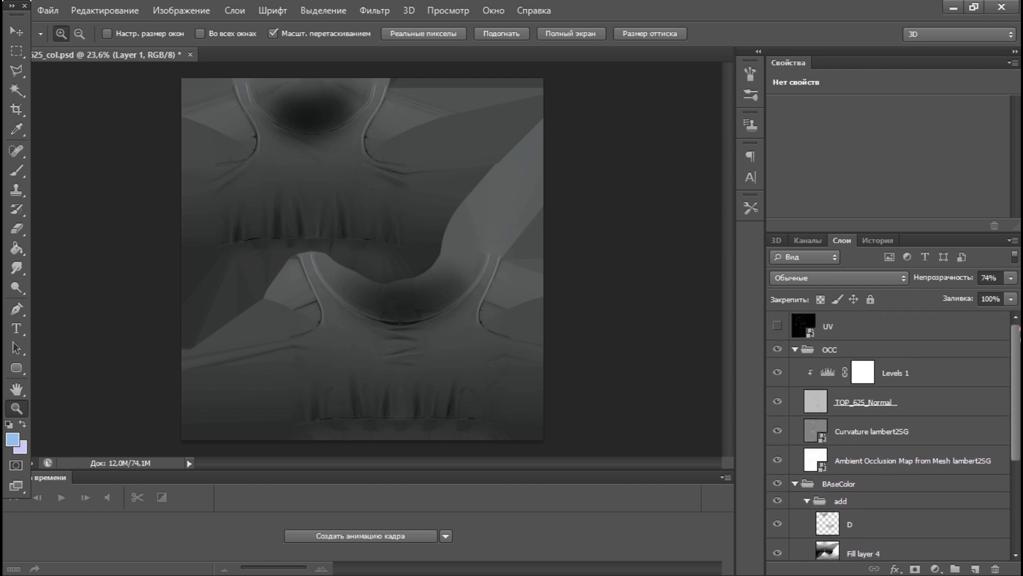
{"action": "left_click", "coordinate": [777, 326]}
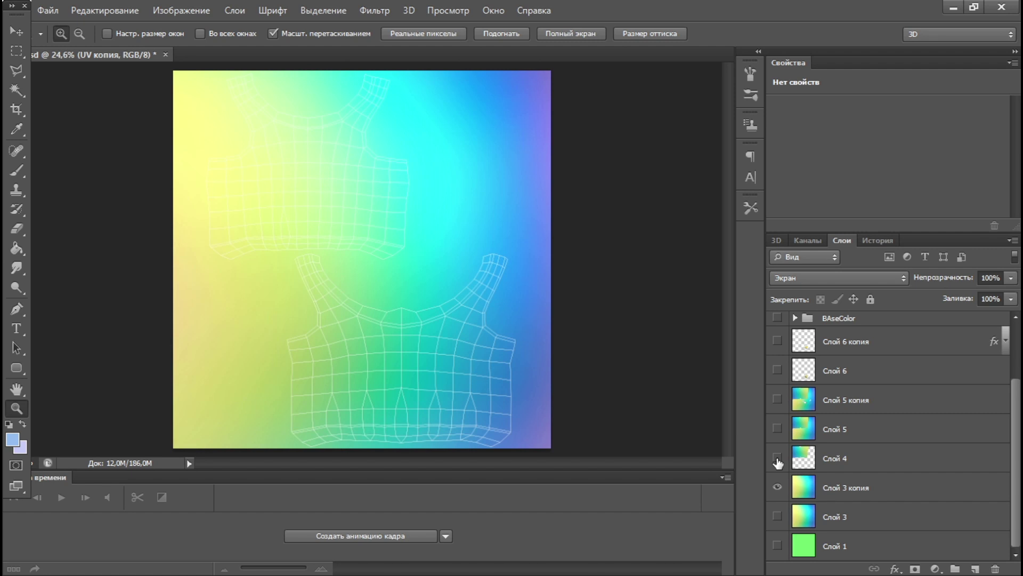
{"action": "left_click", "coordinate": [777, 458]}
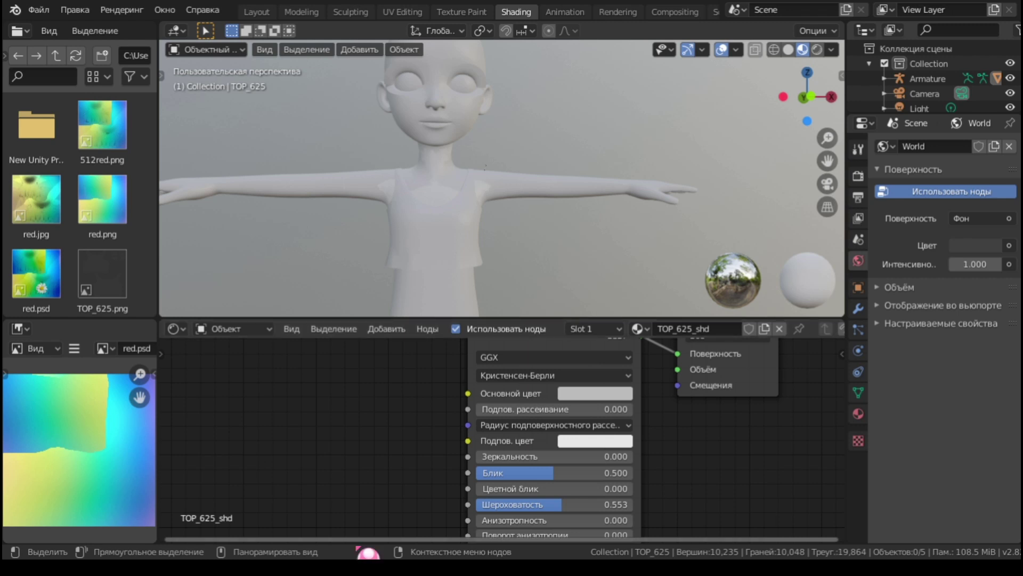
In Blender, add red.psd as an image texture to the TOP_625_shd material and connect its colour output to Основной цвет
{"action": "left_click_drag", "start_coordinate": [51, 287], "coordinate": [300, 369]}
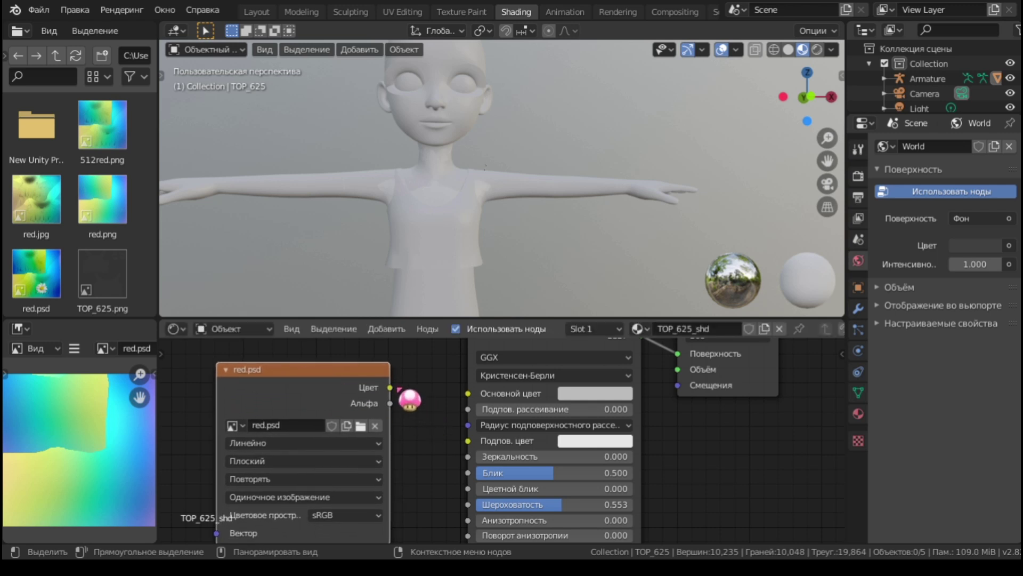
{"action": "left_click_drag", "start_coordinate": [392, 388], "coordinate": [468, 394]}
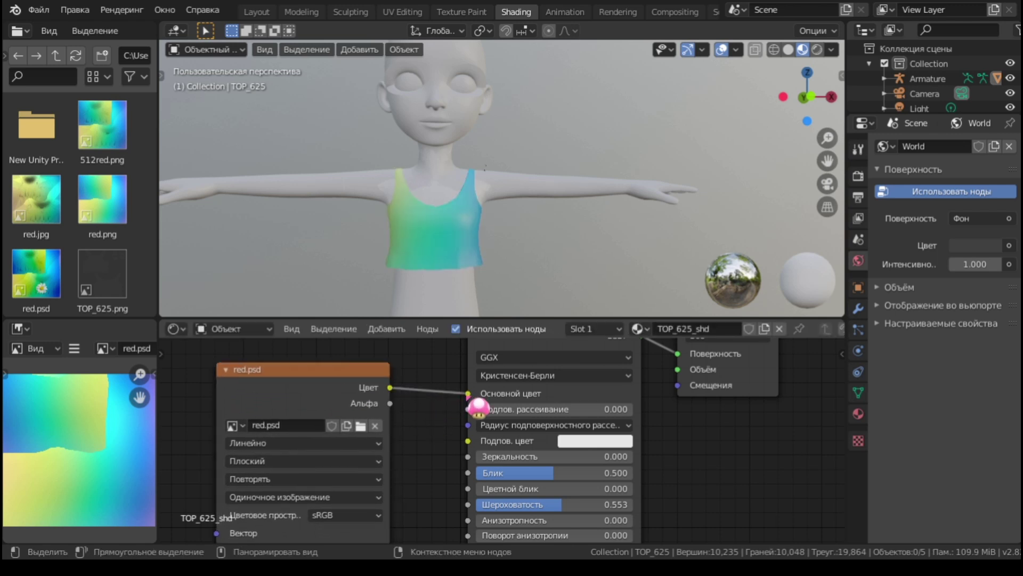
{"action": "scroll", "coordinate": [522, 269], "scroll_direction": "up", "scroll_amount": 3}
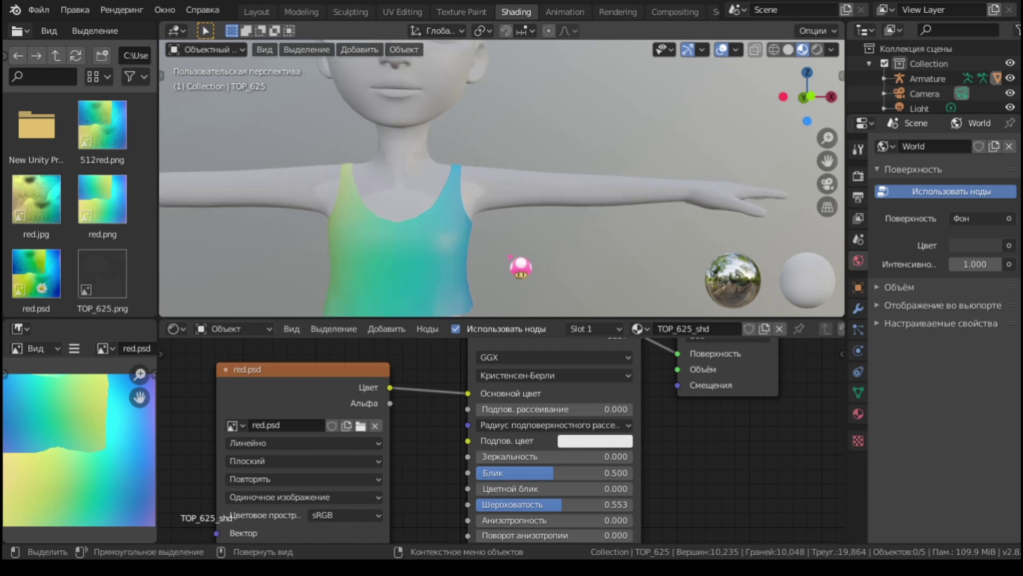
{"action": "left_click_drag", "start_coordinate": [532, 270], "coordinate": [401, 261]}
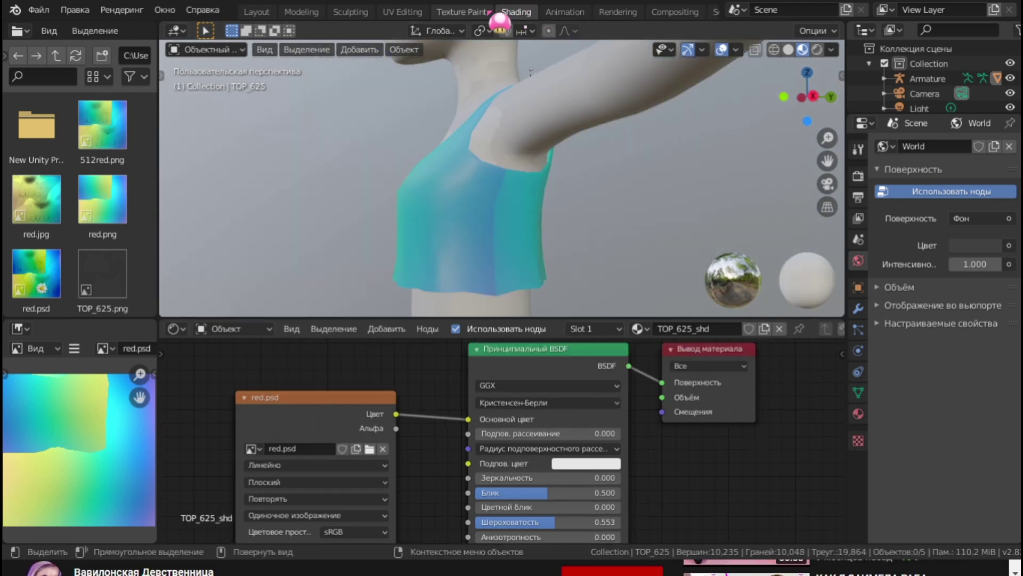
In Texture Paint, blend the colour seam along the shirt's side with the 70 px Soften brush, and open the image commands
{"action": "left_click", "coordinate": [469, 14]}
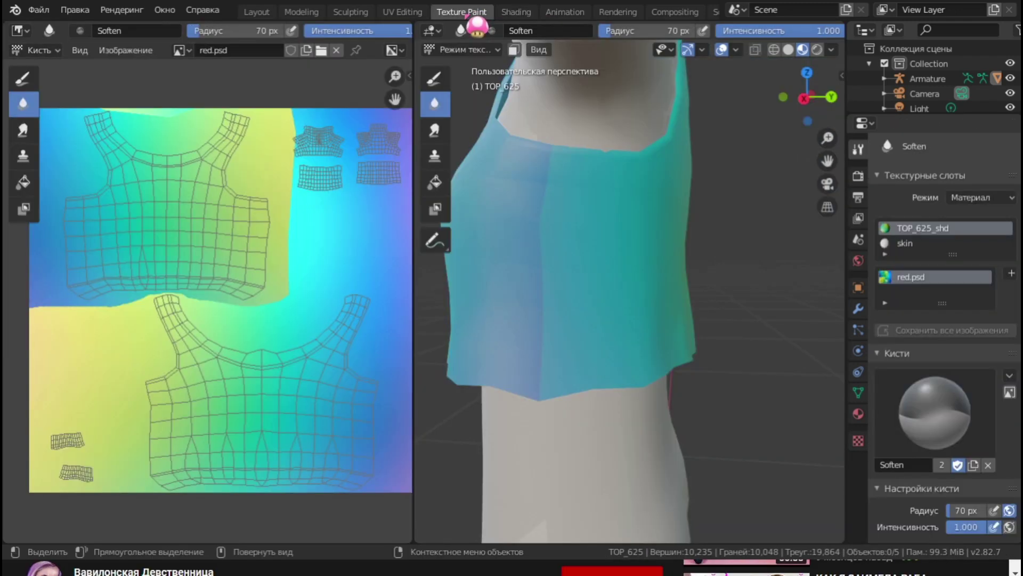
{"action": "left_click", "coordinate": [434, 130]}
{"action": "mouse_move", "coordinate": [568, 194]}
{"action": "left_mouse_down"}
{"action": "mouse_move", "coordinate": [534, 196]}
{"action": "mouse_move", "coordinate": [540, 265]}
{"action": "mouse_move", "coordinate": [557, 274]}
{"action": "mouse_move", "coordinate": [536, 310]}
{"action": "mouse_move", "coordinate": [540, 393]}
{"action": "mouse_move", "coordinate": [572, 233]}
{"action": "left_mouse_up"}
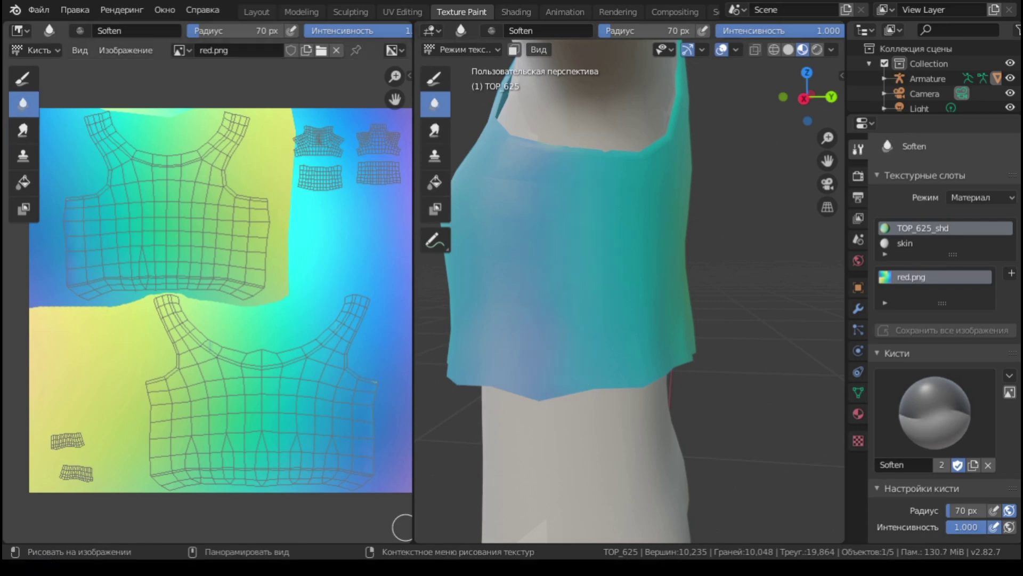
{"action": "left_click", "coordinate": [144, 50]}
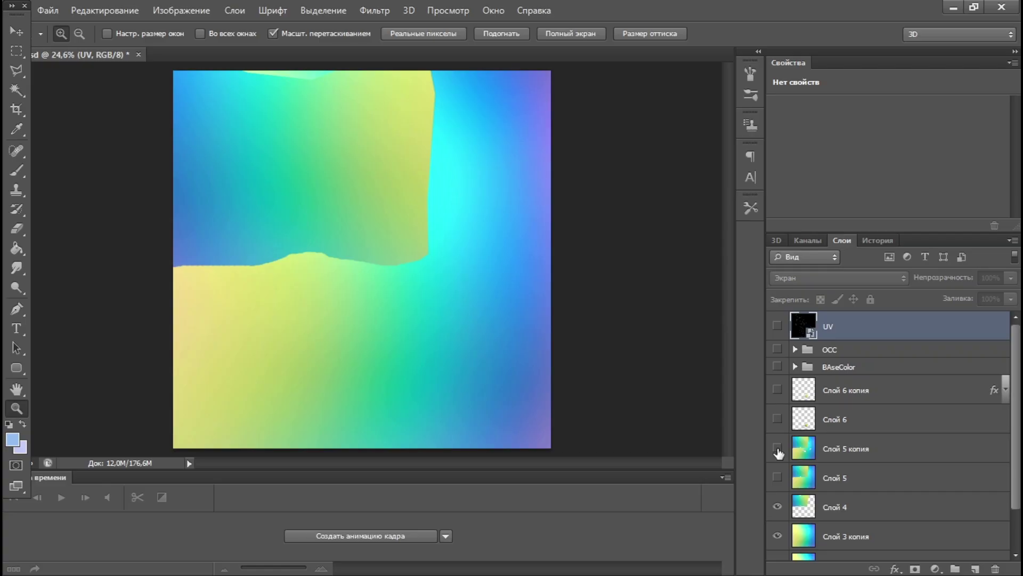
In Photoshop, show the Слой 5 копия layer and the BAseColor and OCC groups, and expand both groups and the add subgroup
{"action": "left_click", "coordinate": [777, 449]}
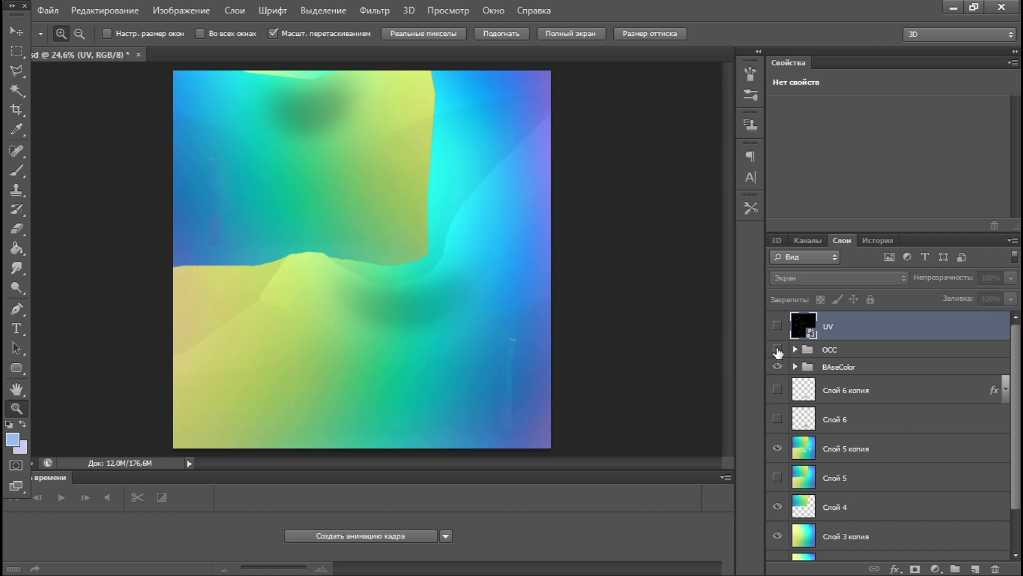
{"action": "left_click", "coordinate": [778, 349]}
{"action": "left_click", "coordinate": [795, 367]}
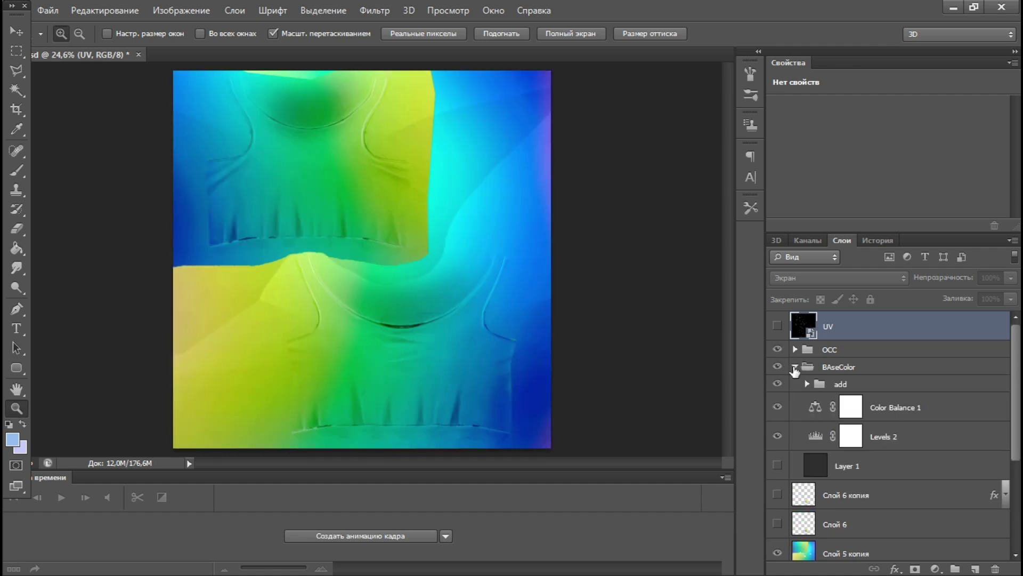
{"action": "left_click", "coordinate": [807, 384]}
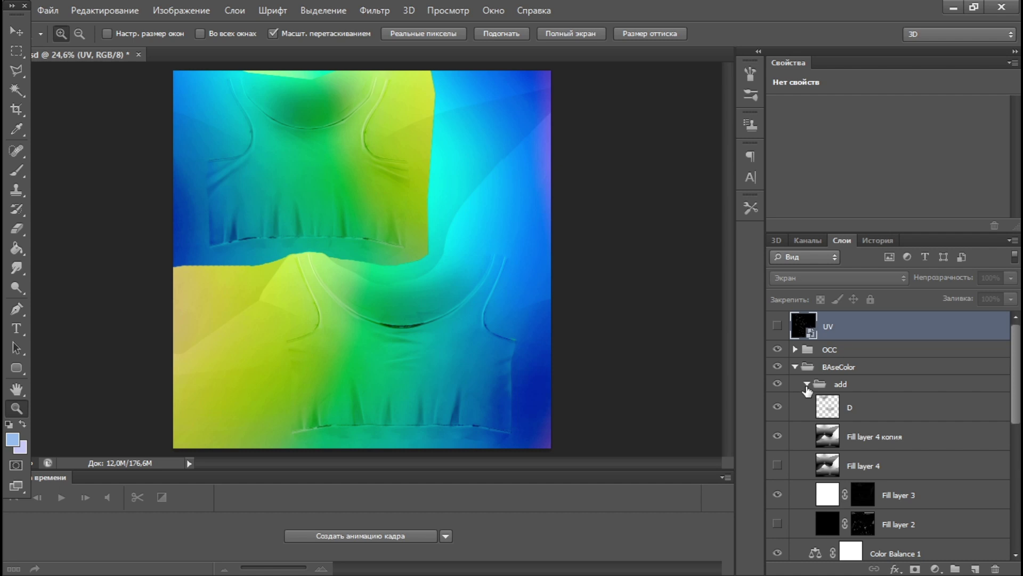
{"action": "left_click", "coordinate": [795, 349]}
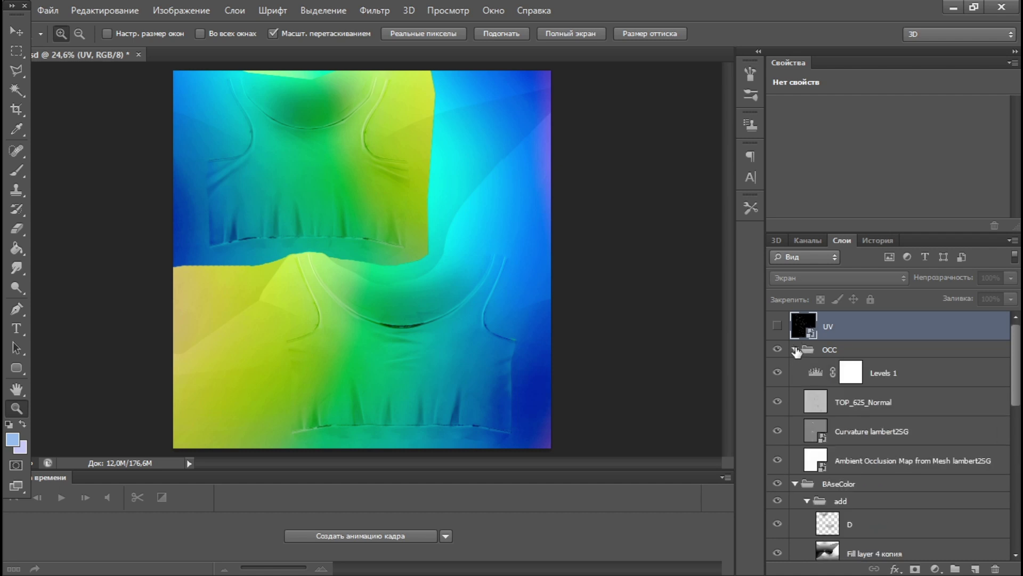
Compare the texture with and without the TOP_625_Normal, Curvature lambert2SG and Levels 1 layers
{"action": "left_click", "coordinate": [777, 403]}
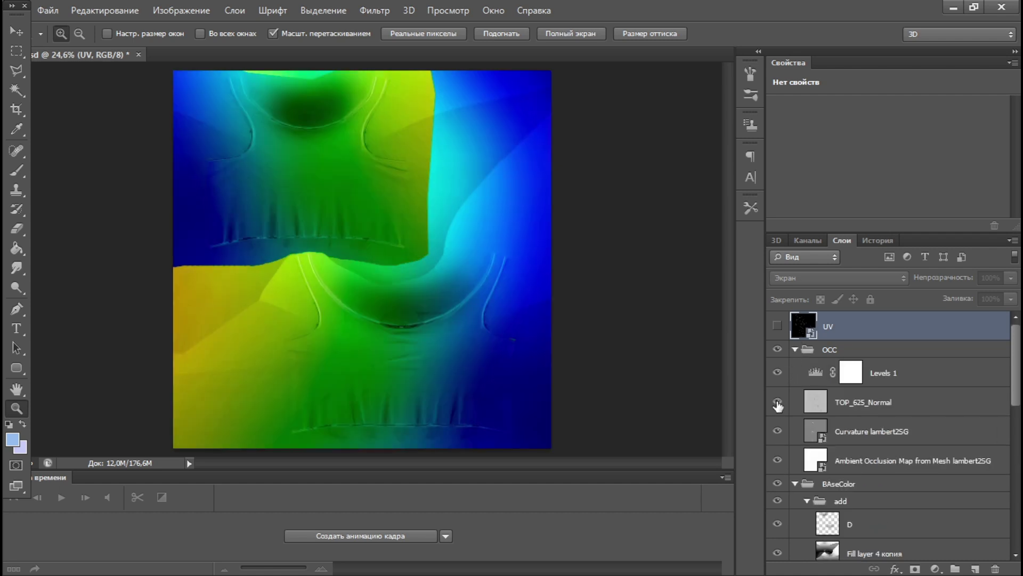
{"action": "left_click", "coordinate": [778, 403]}
{"action": "left_click", "coordinate": [777, 431]}
{"action": "left_click", "coordinate": [777, 431]}
{"action": "left_click", "coordinate": [778, 373]}
{"action": "left_click", "coordinate": [777, 373]}
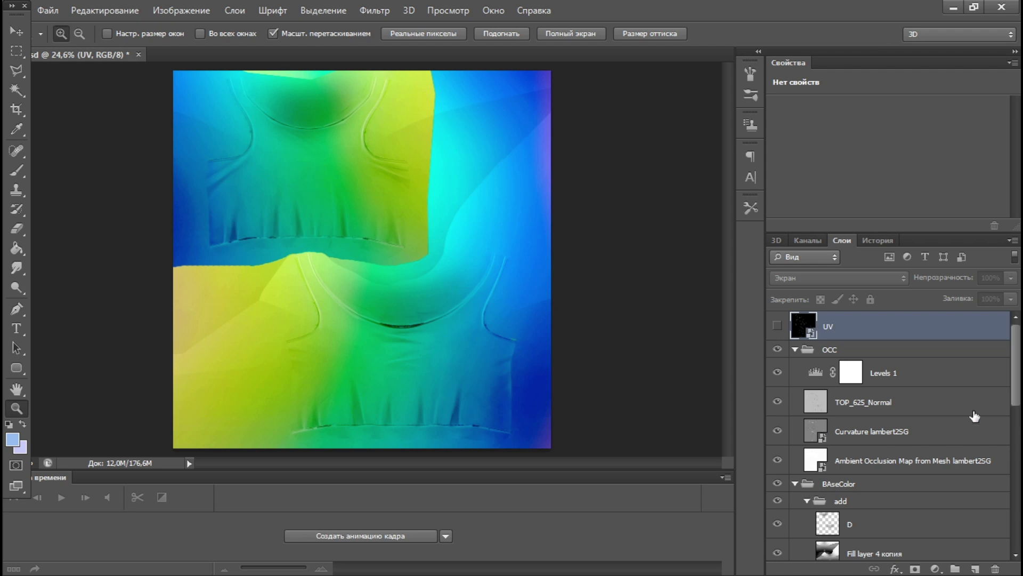
Compare the BAseColor layers of the gradient texture with those in 625_col.psd
{"action": "left_click_drag", "start_coordinate": [1014, 373], "coordinate": [1011, 437]}
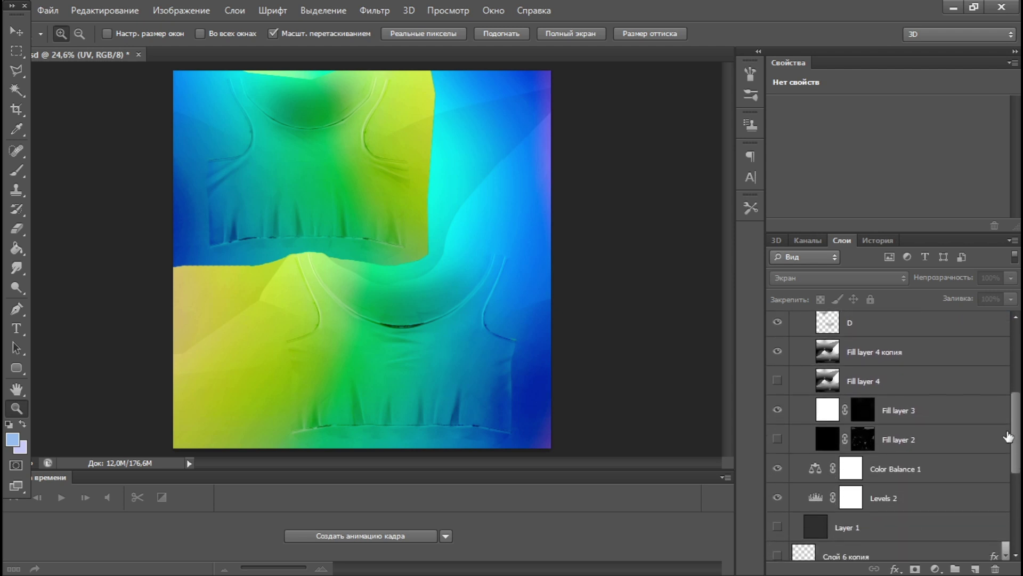
{"action": "key", "text": "ctrl+Tab"}
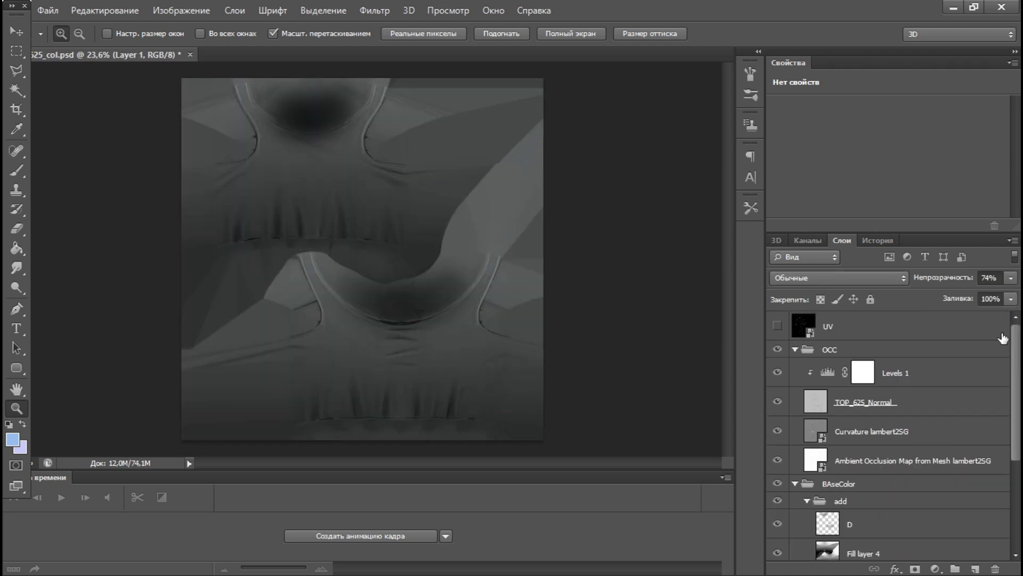
{"action": "left_click_drag", "start_coordinate": [1015, 338], "coordinate": [1017, 429]}
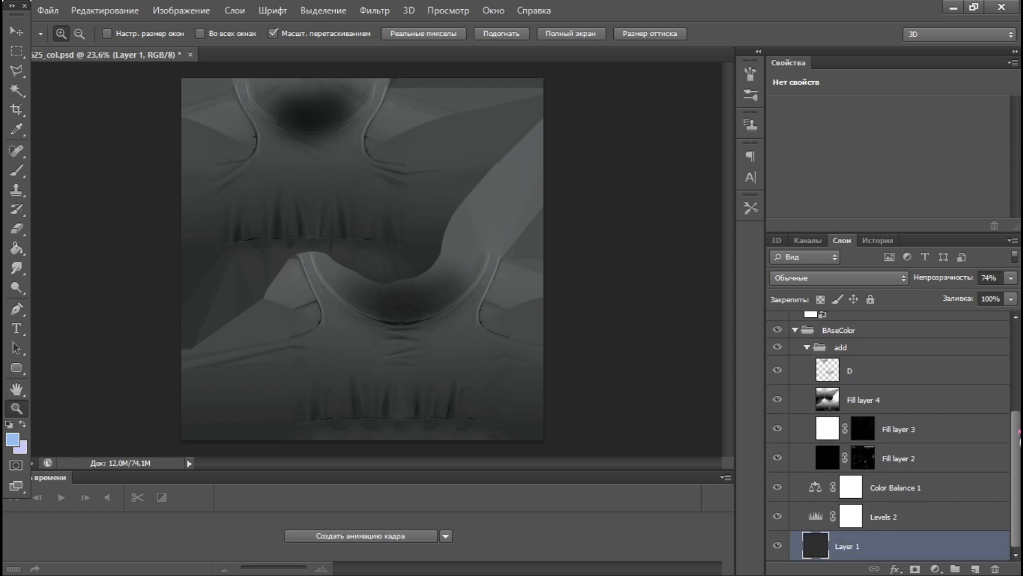
{"action": "key", "text": "ctrl+Tab"}
Compare the texture with and without Fill layer 2, Fill layer 4 and Fill layer 4 копия, and inspect the shirt model in Blender
{"action": "left_click", "coordinate": [778, 440]}
{"action": "left_click", "coordinate": [778, 439]}
{"action": "left_click", "coordinate": [778, 381]}
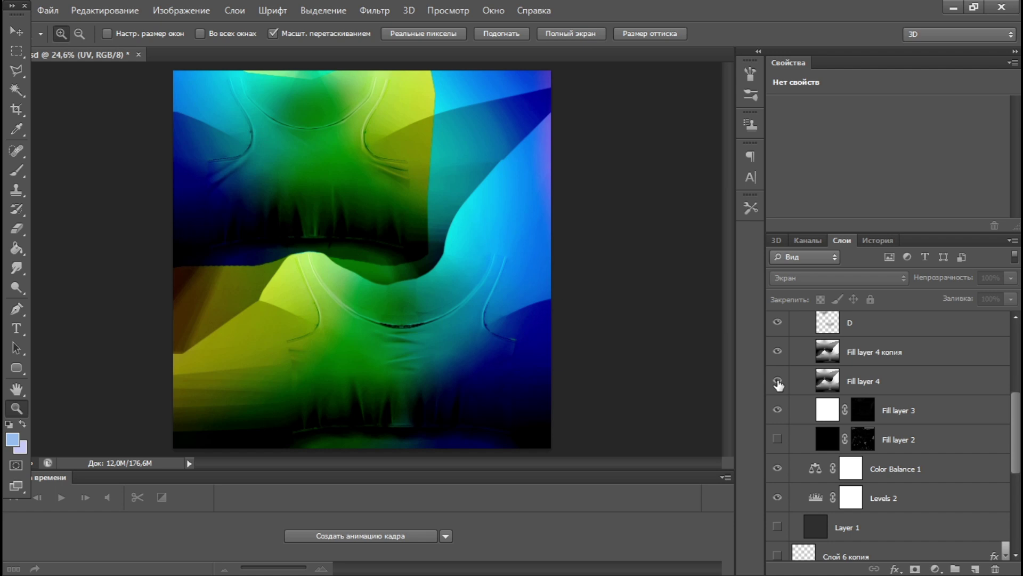
{"action": "left_click", "coordinate": [777, 381]}
{"action": "left_click", "coordinate": [778, 352]}
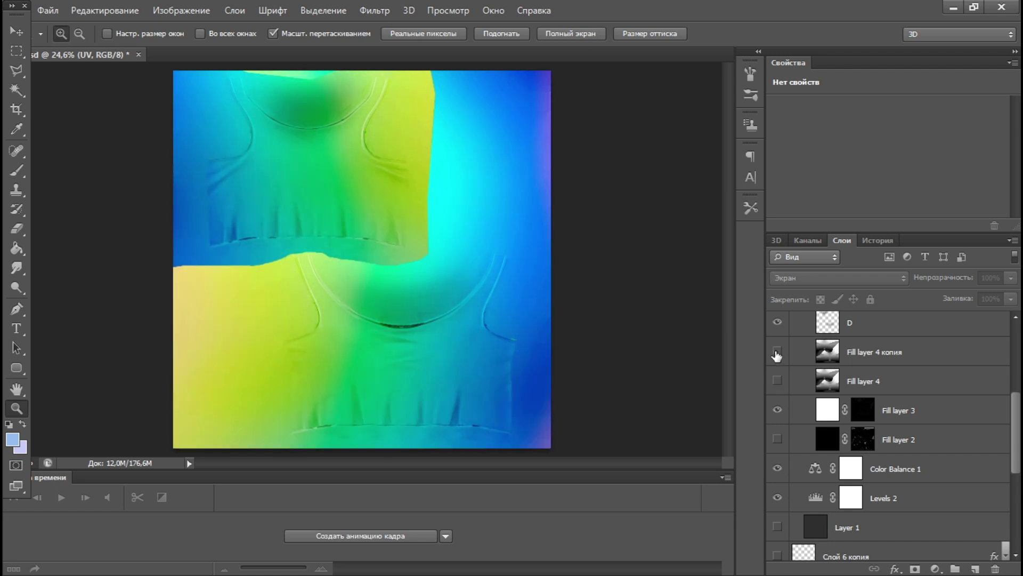
{"action": "left_click", "coordinate": [777, 351]}
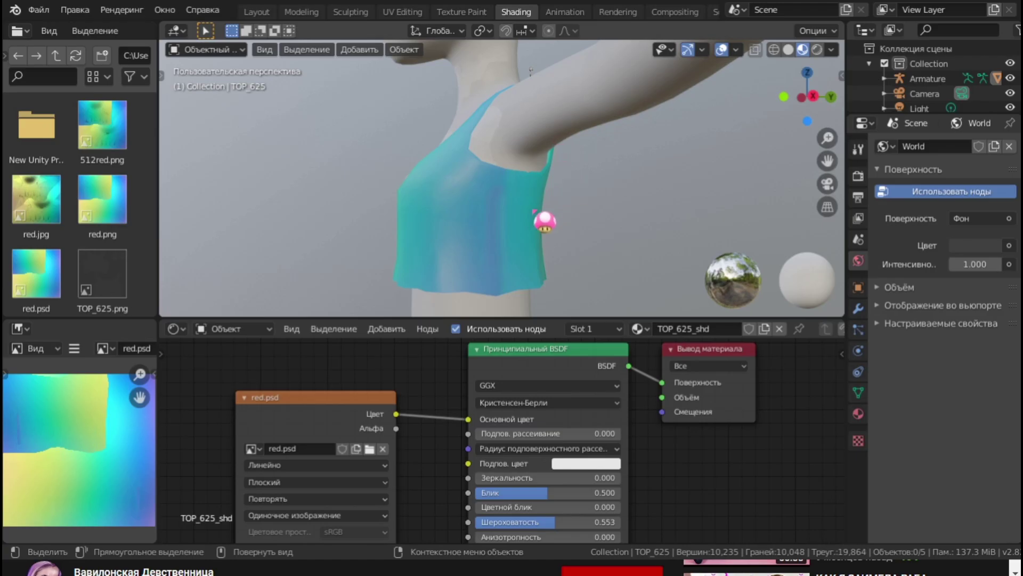
{"action": "left_click_drag", "start_coordinate": [473, 255], "coordinate": [384, 252]}
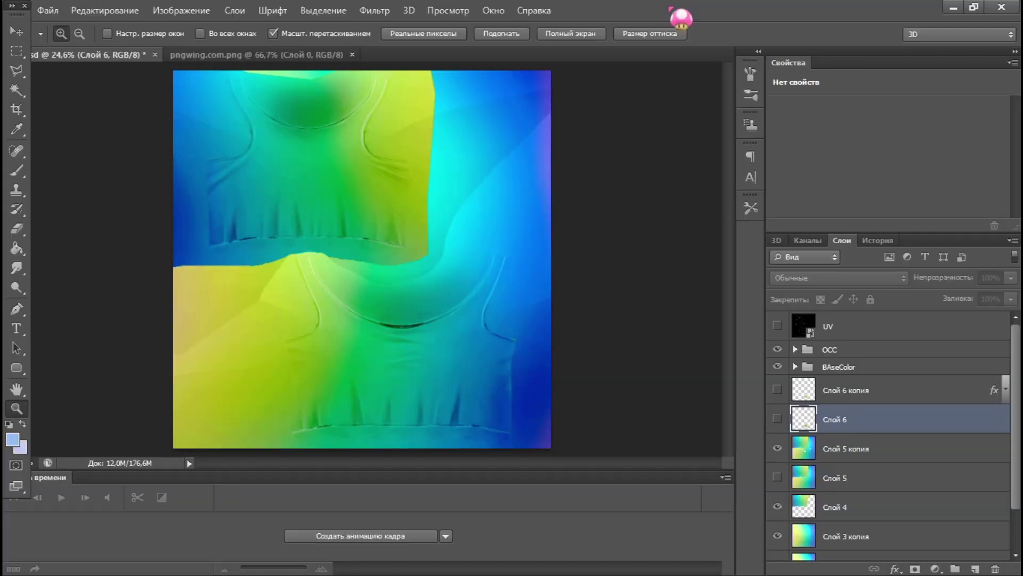
View the daisy source image pngwing.com.png, and set the opacity of the daisy layer Слой 6 to 96%
{"action": "left_click", "coordinate": [291, 57]}
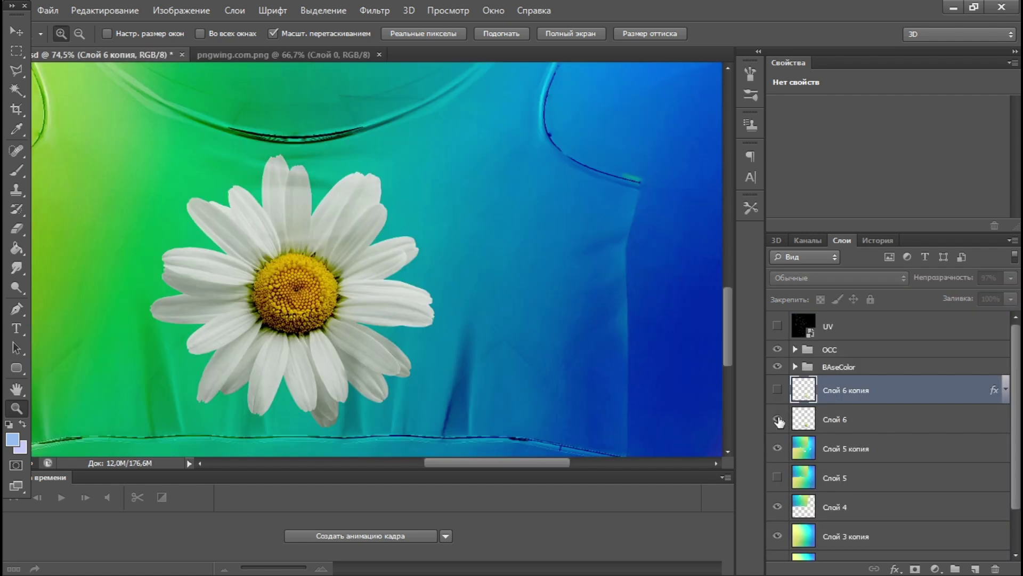
{"action": "left_click", "coordinate": [883, 422]}
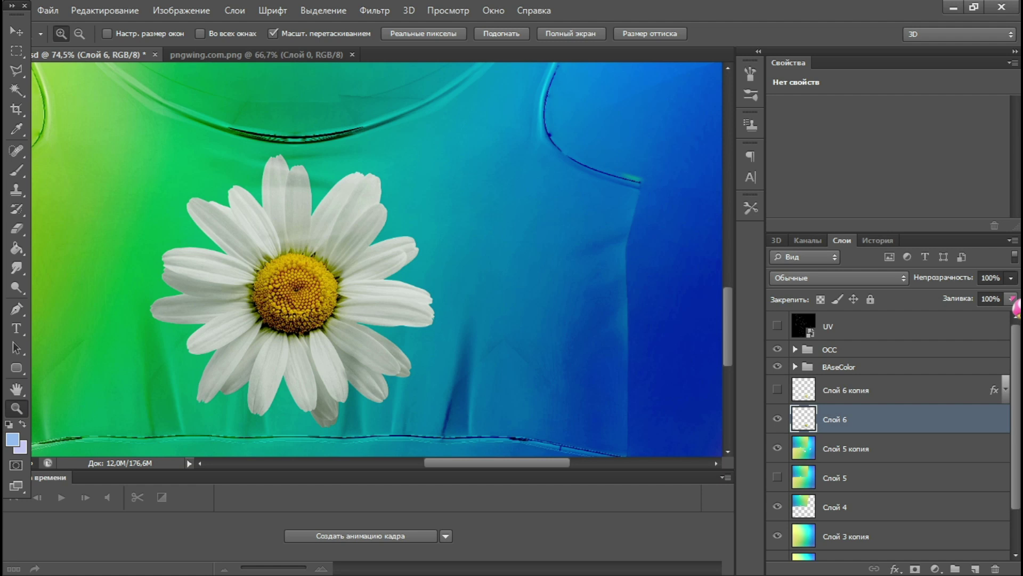
{"action": "scroll", "coordinate": [1016, 308], "scroll_direction": "down", "scroll_amount": 4}
Preview the Масляная живопись filter on the daisy in Слой 6 and leave the filter gallery without applying it
{"action": "left_click", "coordinate": [374, 10]}
{"action": "left_click", "coordinate": [394, 51]}
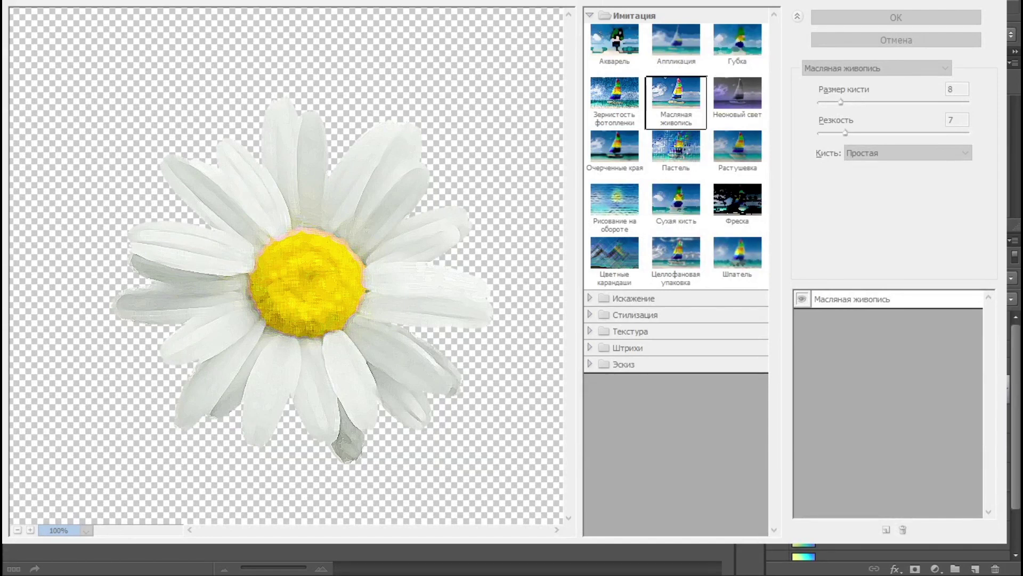
{"action": "key", "text": "Escape"}
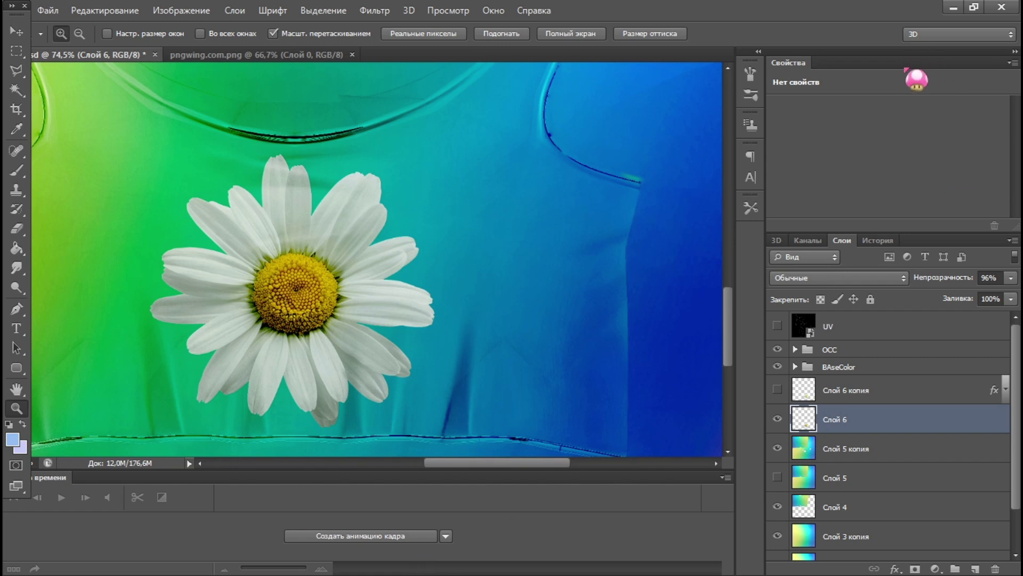
Hide the Слой 6 layer and show the filtered daisy layer Слой 6 копия
{"action": "left_click", "coordinate": [777, 419]}
{"action": "left_click", "coordinate": [777, 390]}
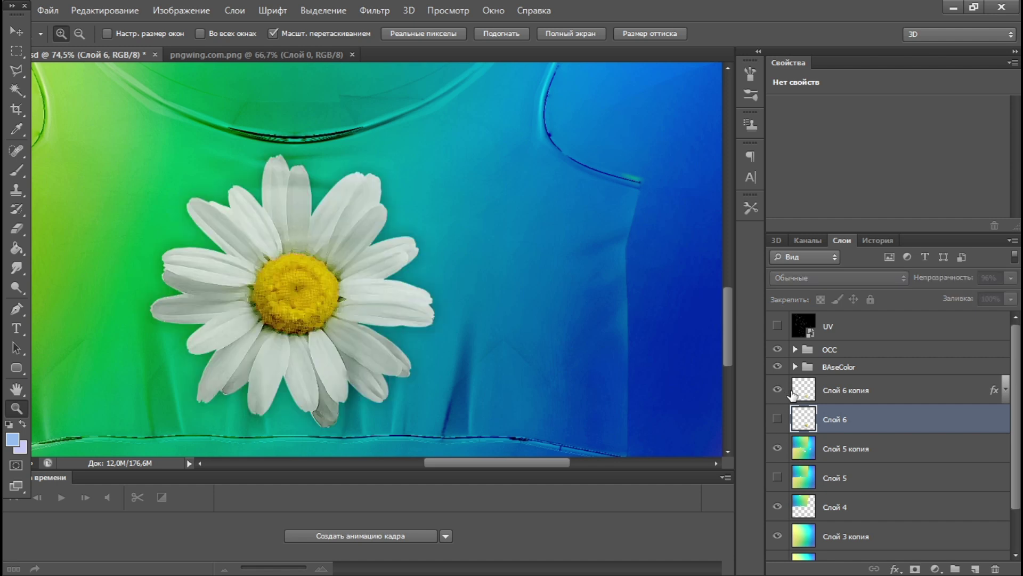
Select the Слой 6 копия layer, and set the width to 512 pixels for the texture's PNG-24 web export
{"action": "left_click", "coordinate": [877, 391]}
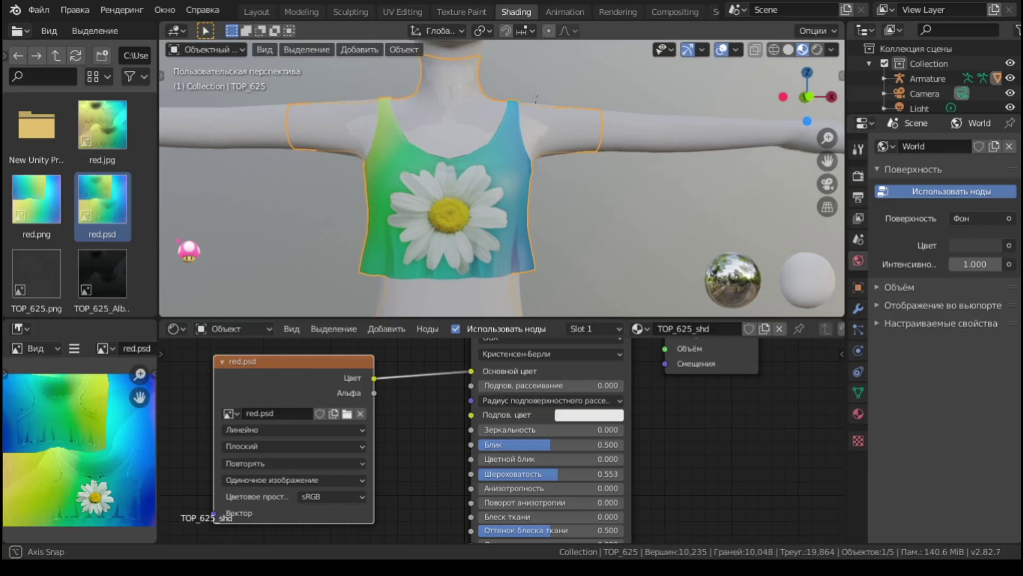
{"action": "mouse_move", "coordinate": [189, 250]}
{"action": "left_mouse_down"}
{"action": "mouse_move", "coordinate": [758, 252]}
{"action": "mouse_move", "coordinate": [106, 251]}
{"action": "mouse_move", "coordinate": [176, 251]}
{"action": "left_mouse_up"}
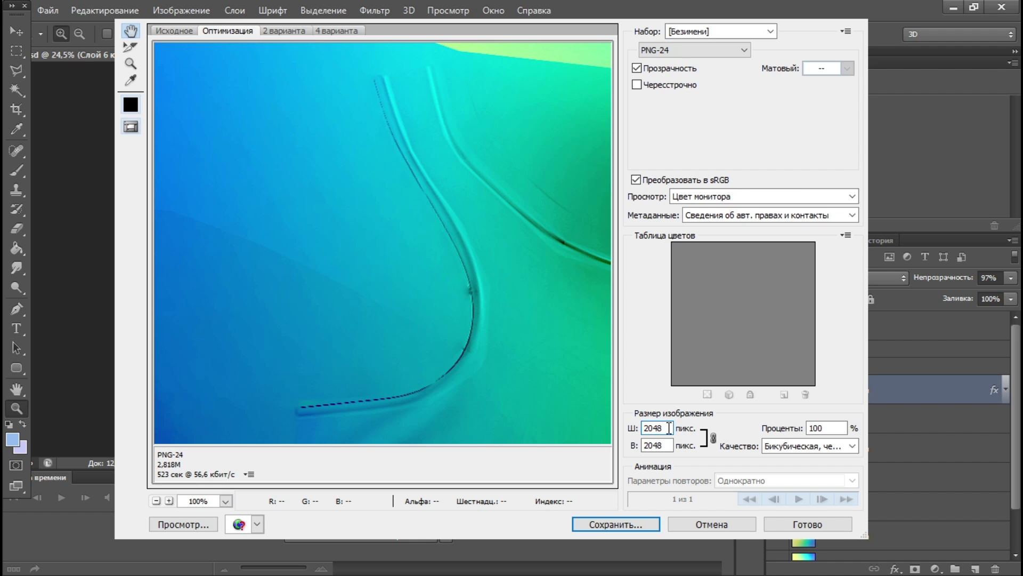
{"action": "double_click", "coordinate": [668, 428]}
{"action": "type", "text": "512"}
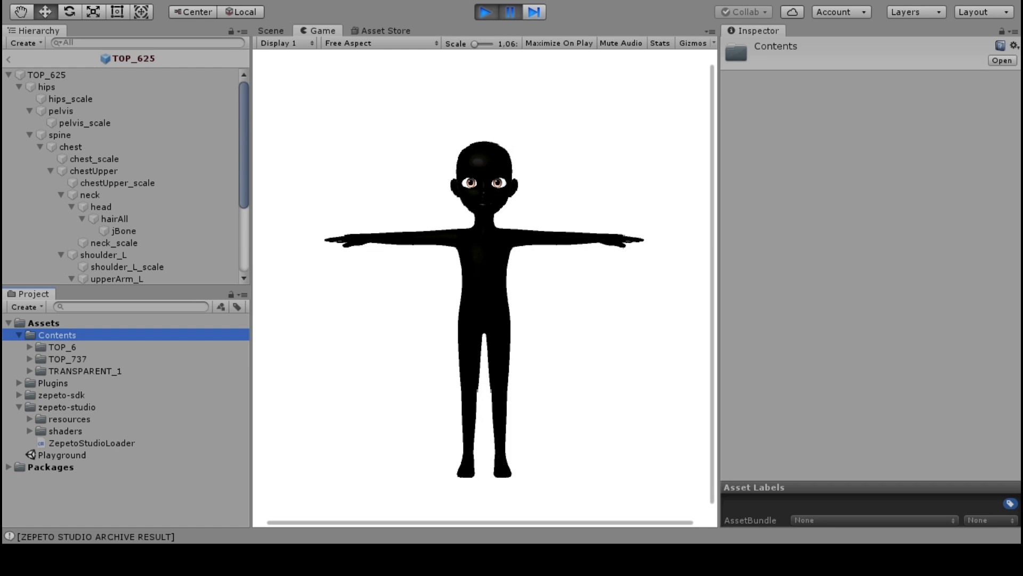
Inspect the TOP_625 shirt prefab with its daisy texture in the Unity scene and stop Play mode
{"action": "key", "text": "alt+Tab"}
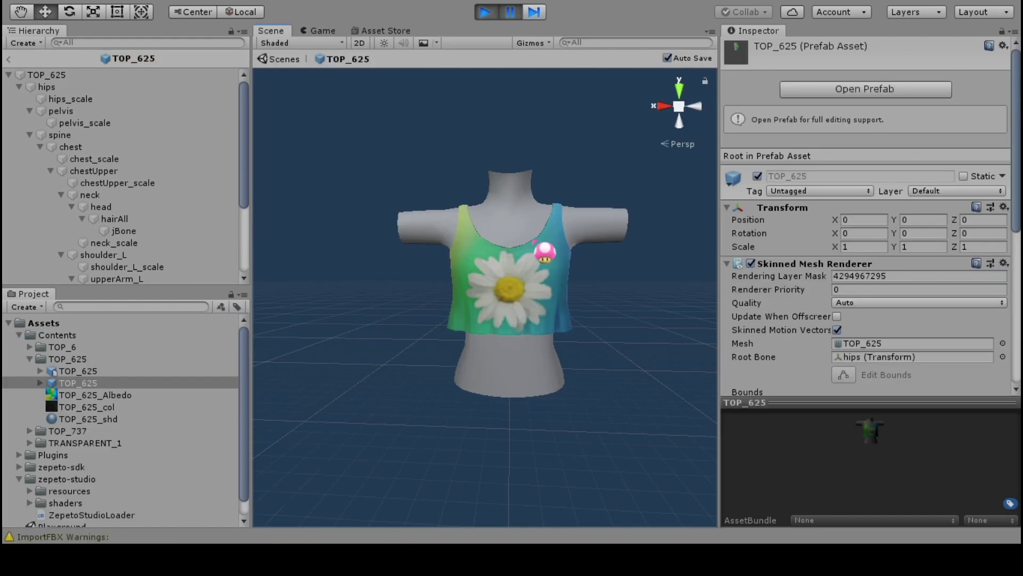
{"action": "left_click_drag", "start_coordinate": [496, 319], "coordinate": [514, 308]}
{"action": "scroll", "coordinate": [486, 319], "scroll_direction": "up", "scroll_amount": 5}
{"action": "scroll", "coordinate": [507, 312], "scroll_direction": "down", "scroll_amount": 5}
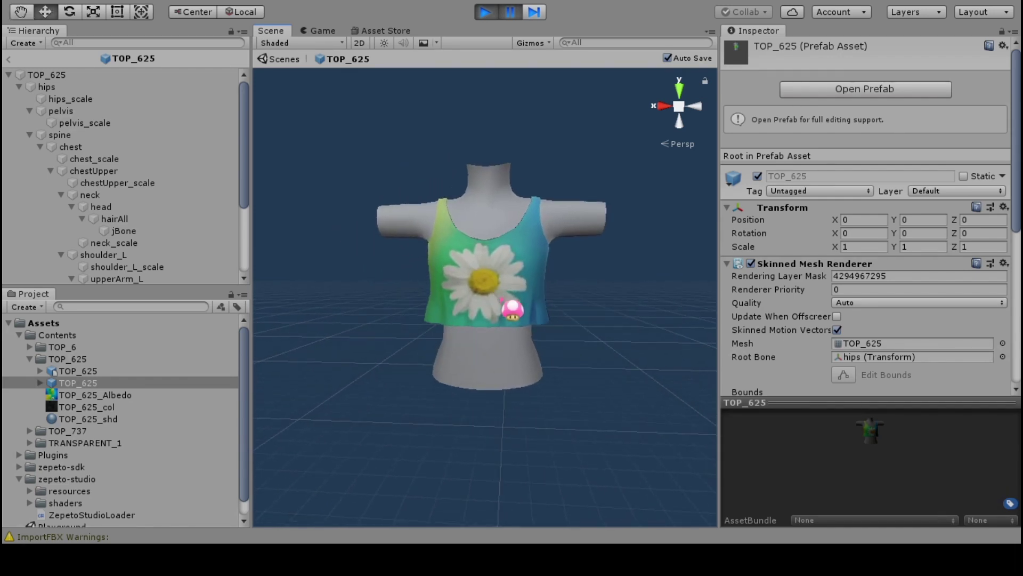
{"action": "key", "text": "ctrl+p"}
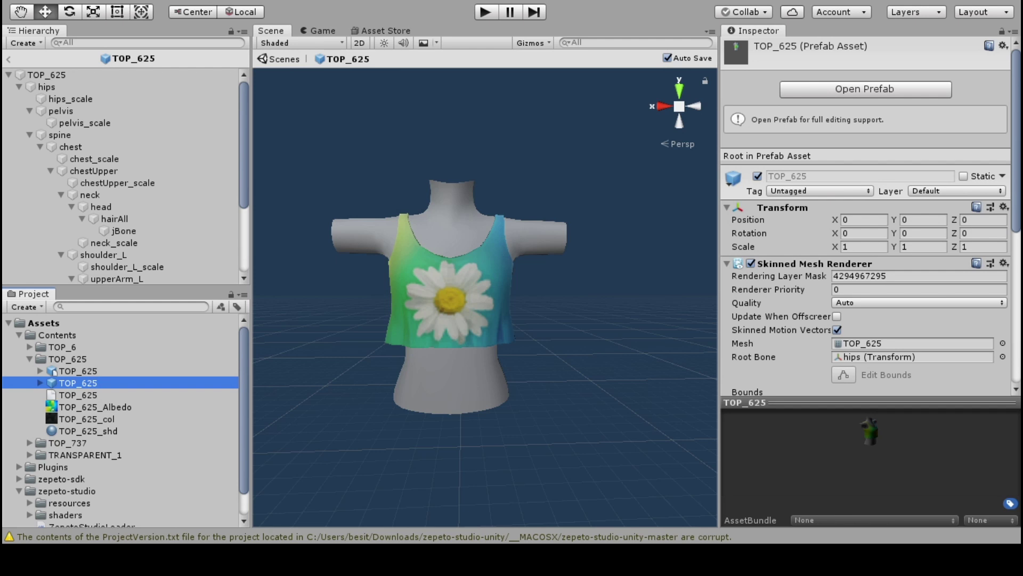
Export the TOP_625 prefab as a .zepeto file
{"action": "right_click", "coordinate": [112, 383]}
{"action": "mouse_move", "coordinate": [164, 440]}
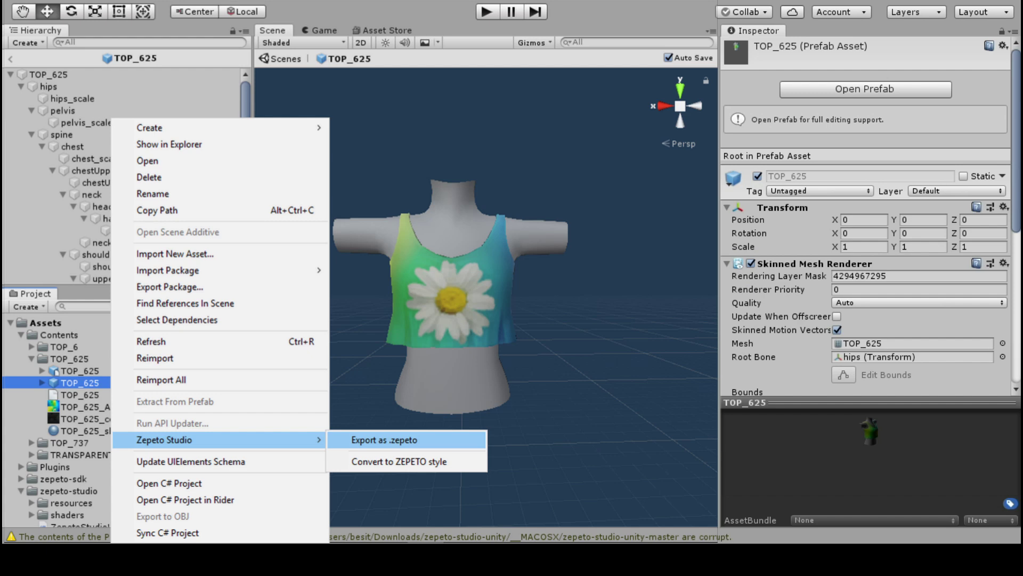
{"action": "left_click", "coordinate": [385, 440]}
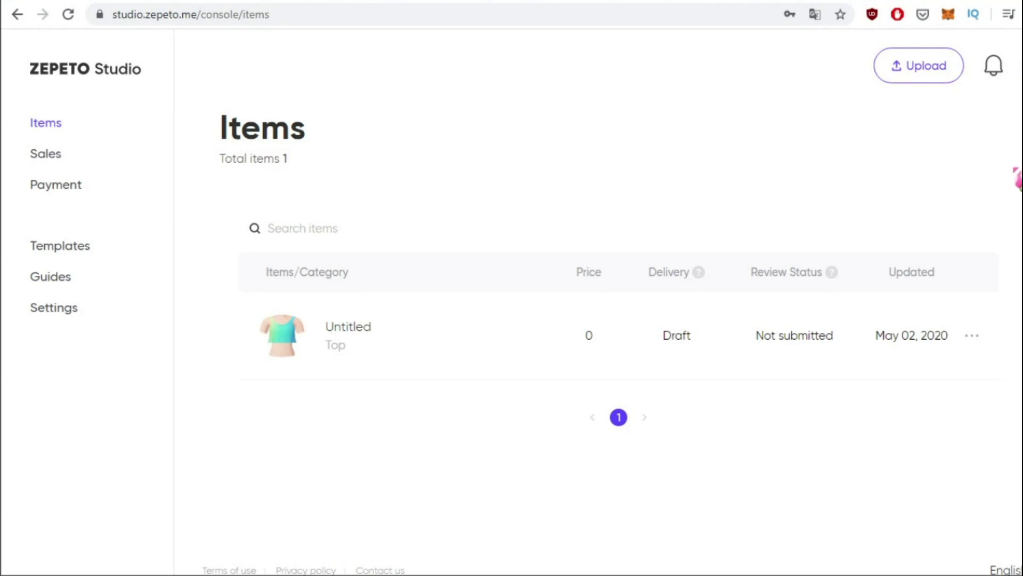
Switch to ZEPETO Studio, upload the exported shirt as a new Top item, and open its phone preview
{"action": "left_click", "coordinate": [921, 81]}
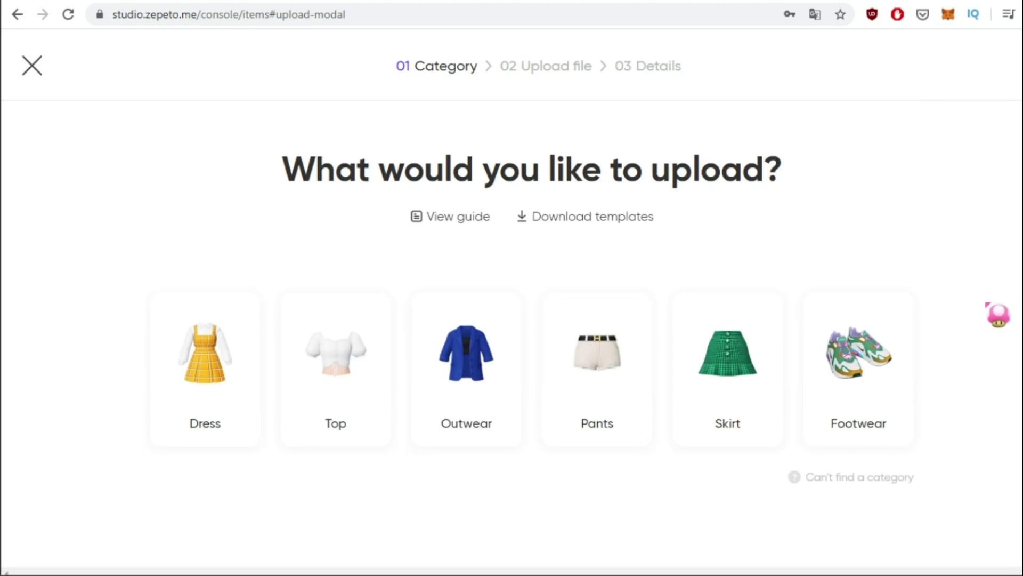
{"action": "left_click", "coordinate": [356, 380]}
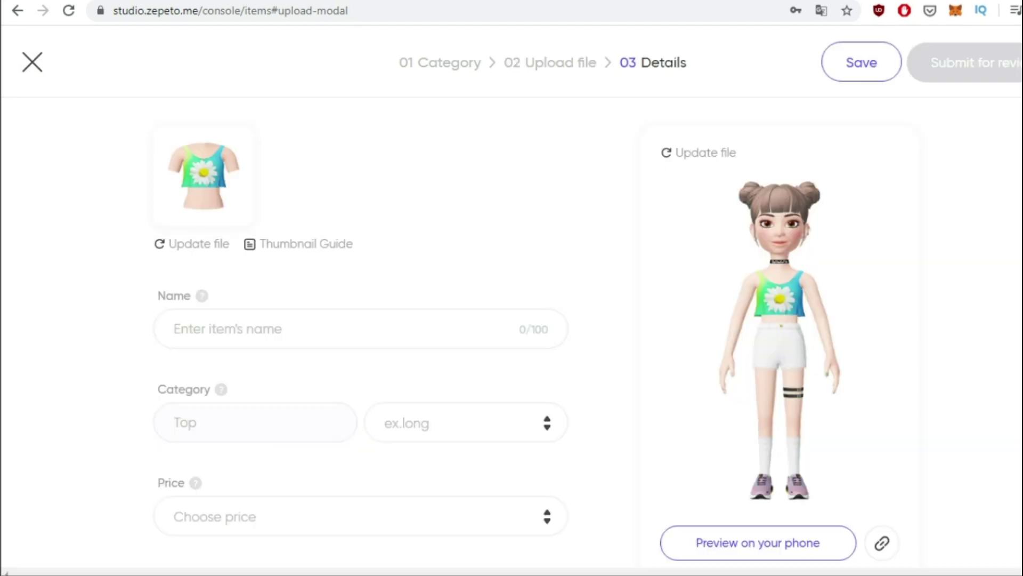
{"action": "scroll", "coordinate": [522, 347], "scroll_direction": "down", "scroll_amount": 1}
{"action": "scroll", "coordinate": [730, 524], "scroll_direction": "up", "scroll_amount": 1}
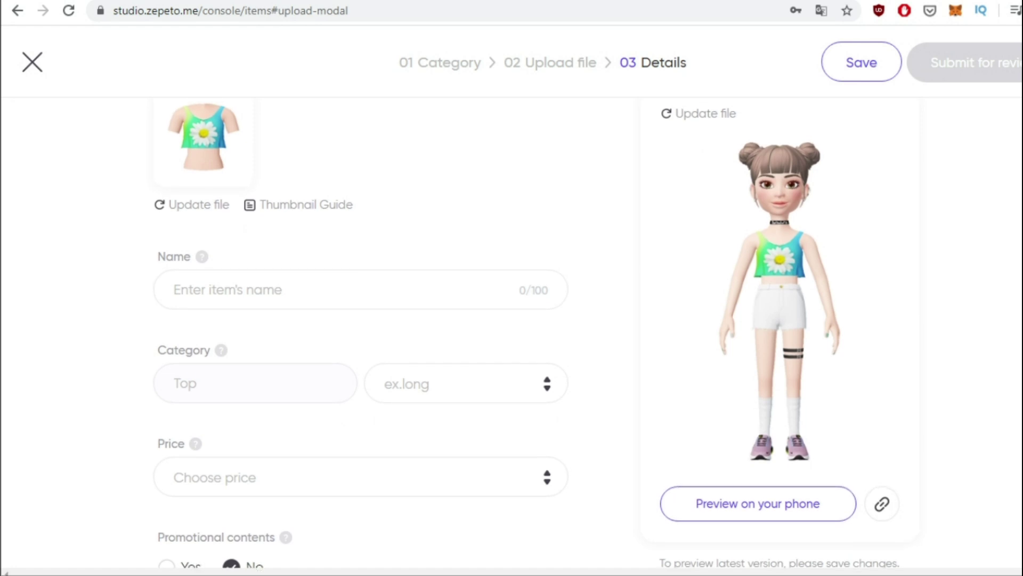
{"action": "left_click", "coordinate": [733, 512]}
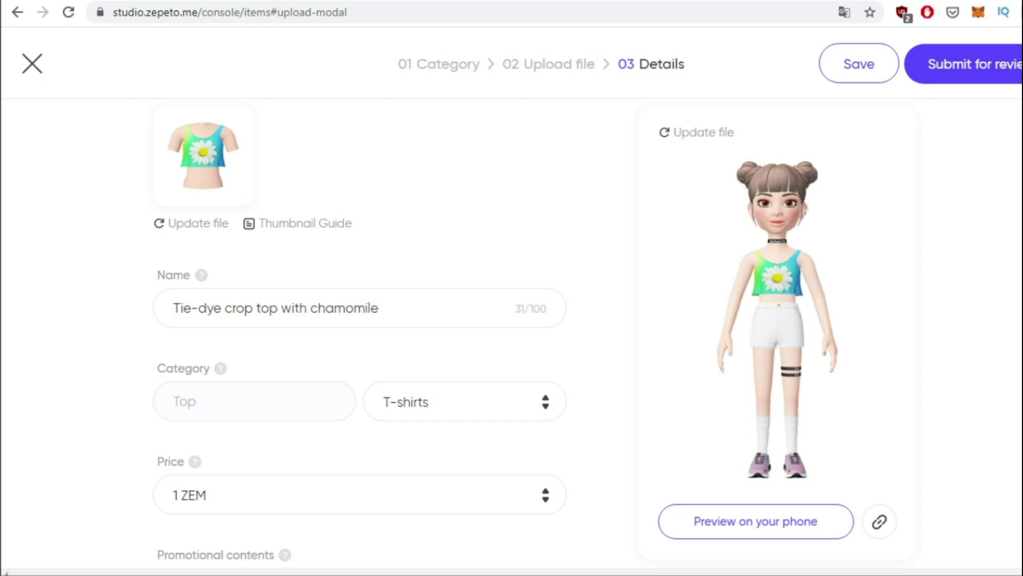
Set the item's Top subcategory to Crop and review its publishing schedule, tags and availability settings
{"action": "left_click", "coordinate": [542, 414]}
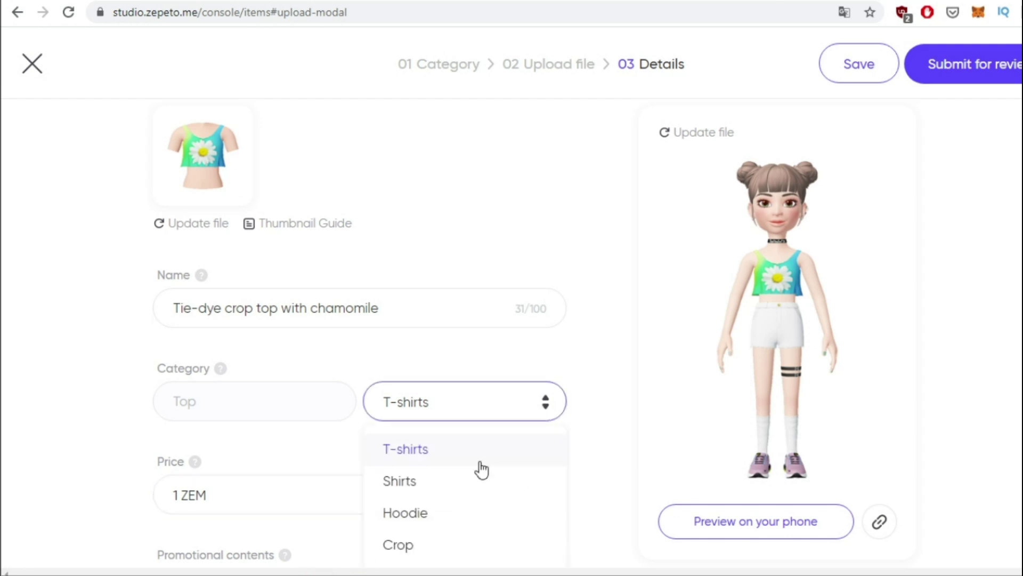
{"action": "left_click", "coordinate": [402, 546]}
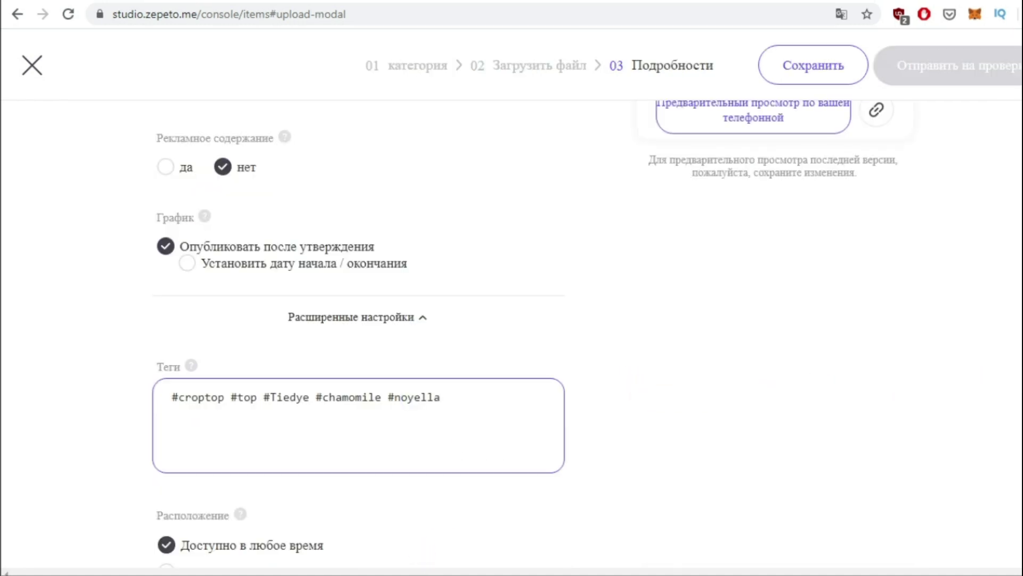
{"action": "scroll", "coordinate": [511, 330], "scroll_direction": "down", "scroll_amount": 1}
{"action": "scroll", "coordinate": [511, 331], "scroll_direction": "down", "scroll_amount": 2}
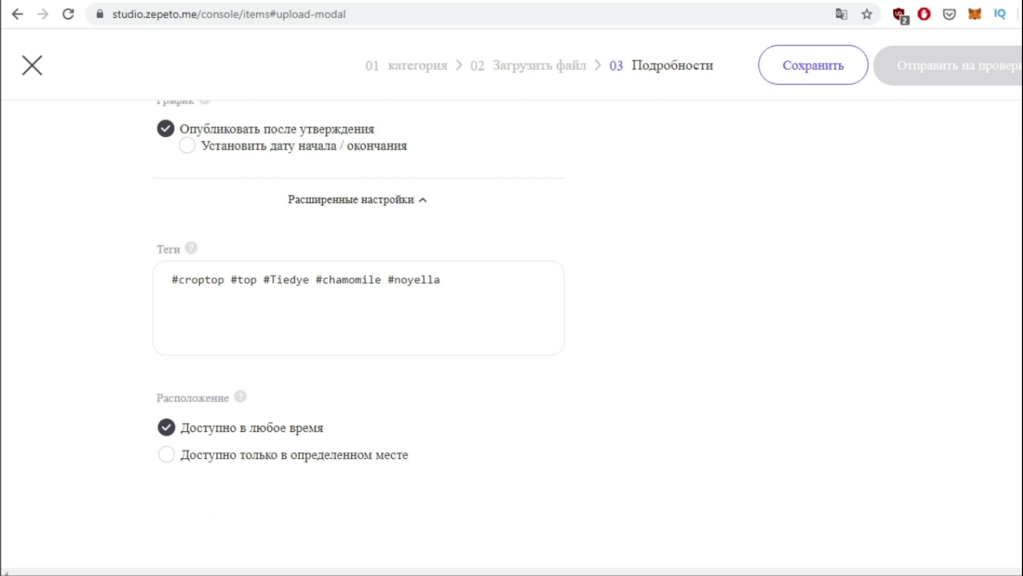
{"action": "scroll", "coordinate": [512, 330], "scroll_direction": "up", "scroll_amount": 3}
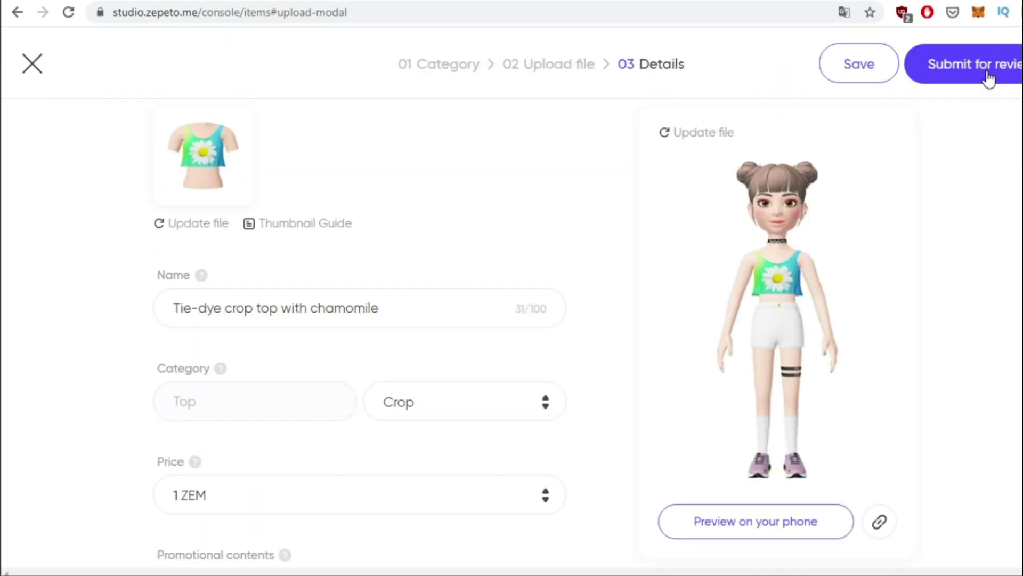
Submit the crop top item for review and close the upload form
{"action": "left_click", "coordinate": [988, 79]}
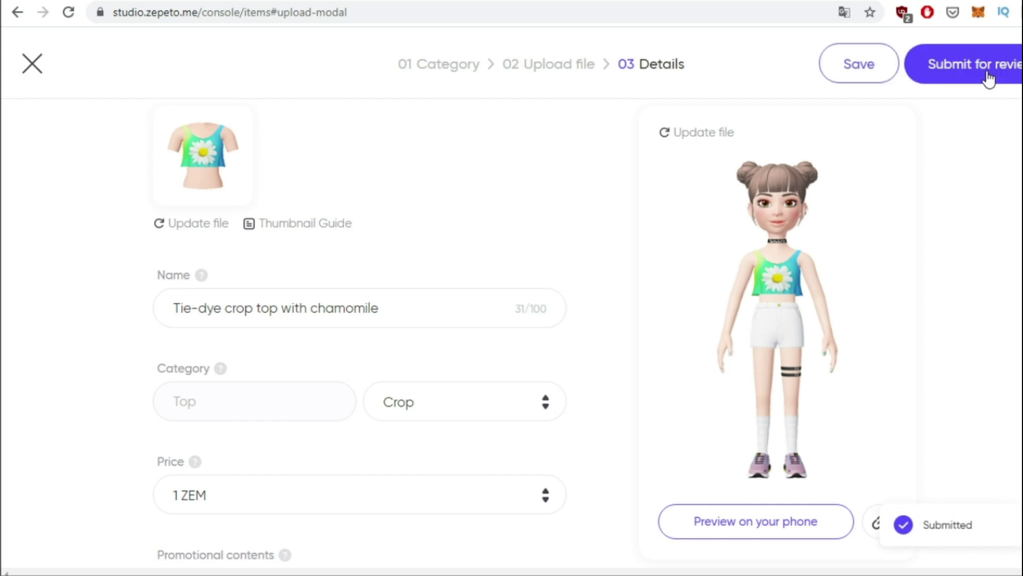
{"action": "left_click", "coordinate": [33, 66]}
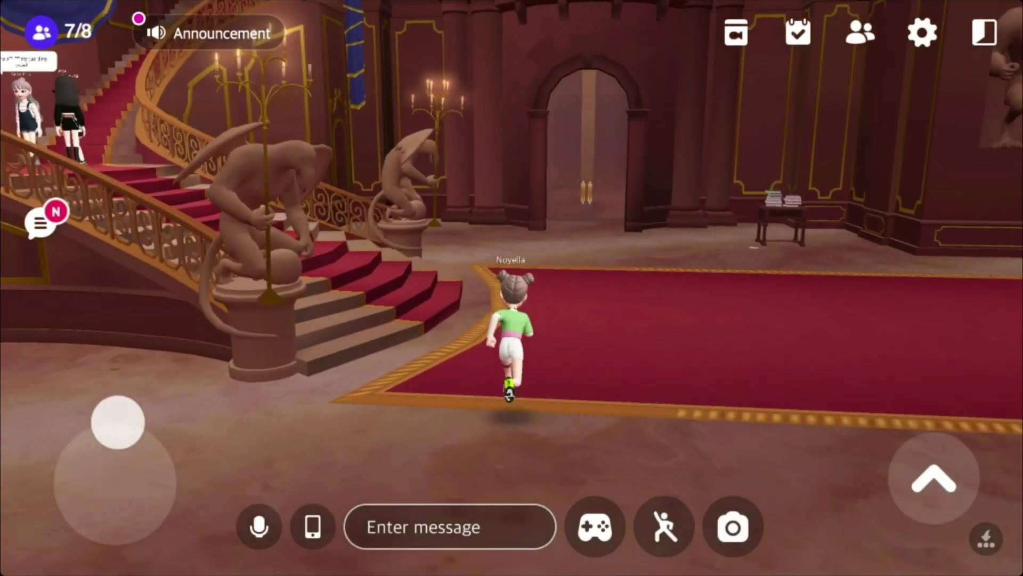
{"action": "mouse_move", "coordinate": [118, 421]}
{"action": "left_mouse_down"}
{"action": "mouse_move", "coordinate": [105, 422]}
{"action": "mouse_move", "coordinate": [87, 466]}
{"action": "mouse_move", "coordinate": [103, 432]}
{"action": "mouse_move", "coordinate": [122, 435]}
{"action": "left_mouse_up"}
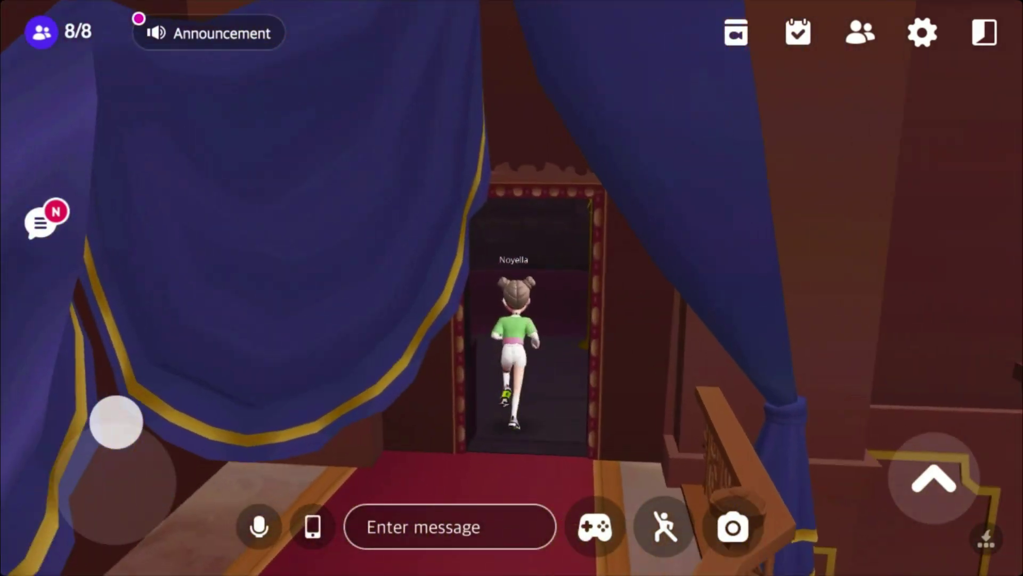
{"action": "mouse_move", "coordinate": [115, 422]}
{"action": "left_mouse_down"}
{"action": "mouse_move", "coordinate": [70, 441]}
{"action": "mouse_move", "coordinate": [114, 423]}
{"action": "mouse_move", "coordinate": [139, 433]}
{"action": "mouse_move", "coordinate": [107, 421]}
{"action": "mouse_move", "coordinate": [117, 428]}
{"action": "left_mouse_up"}
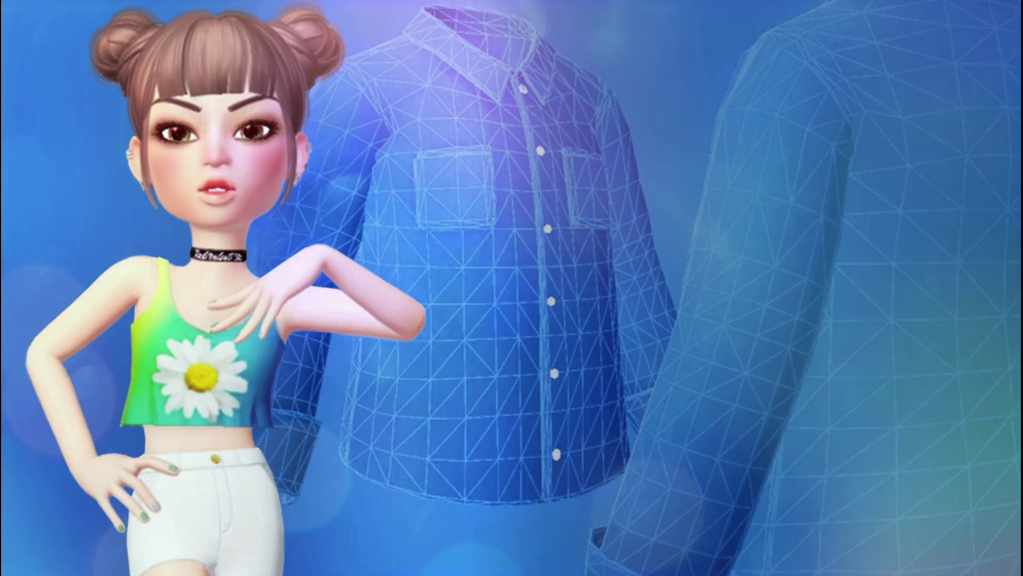